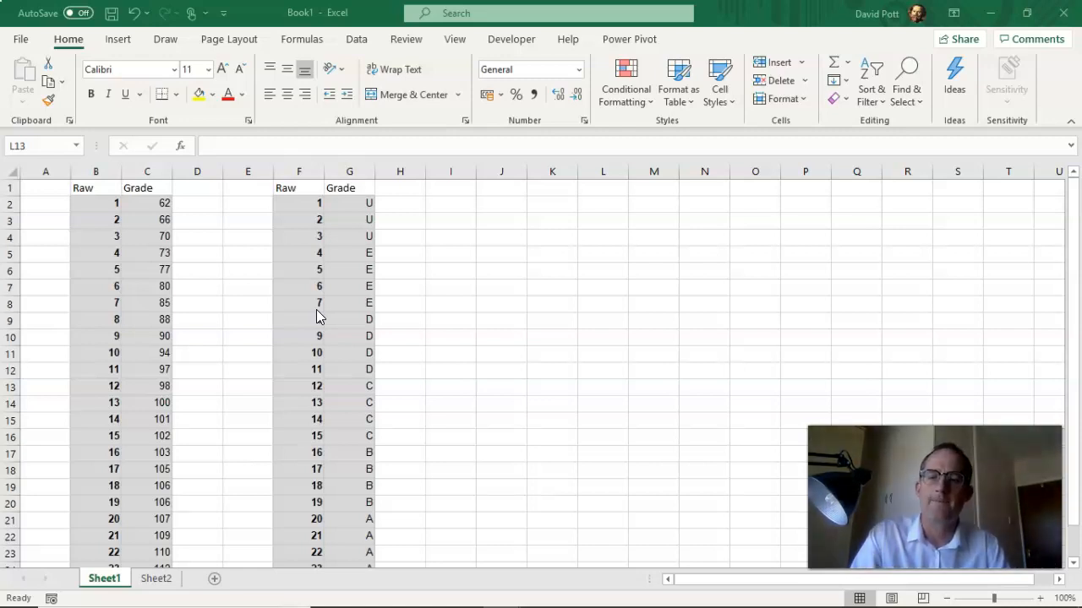
Switch to SIMS .net and start a new assessment lookup table.
key("alt+Tab")
key("alt+Tab")
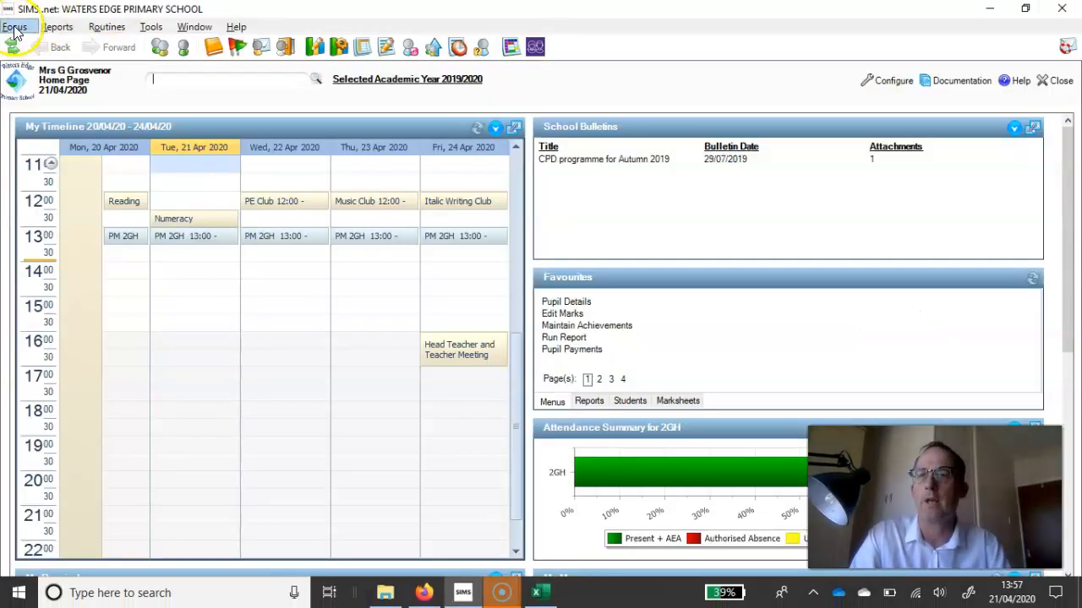
left_click(15, 27)
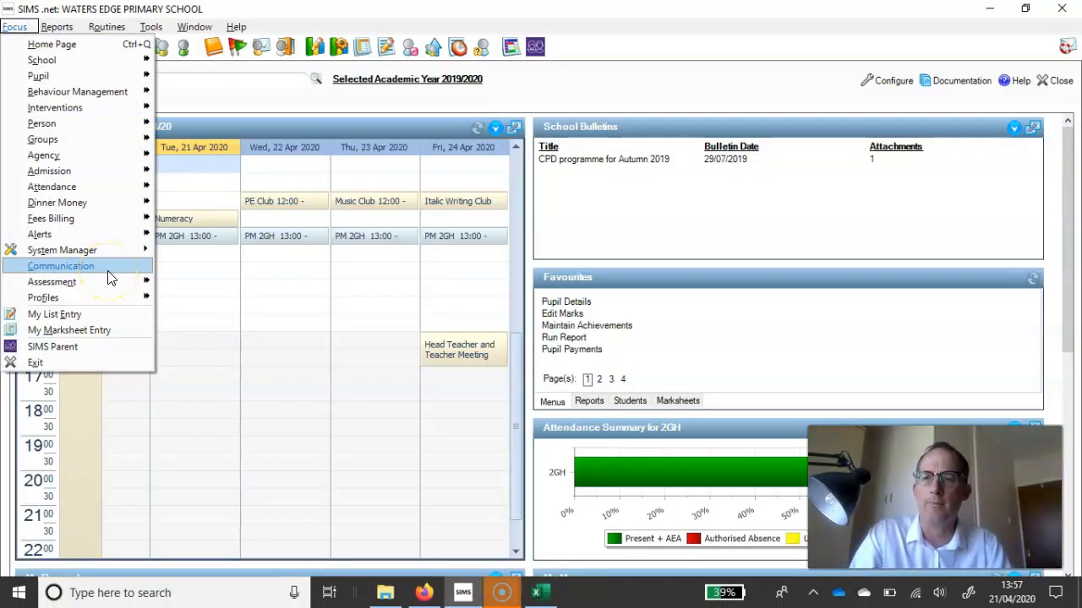
mouse_move(106, 282)
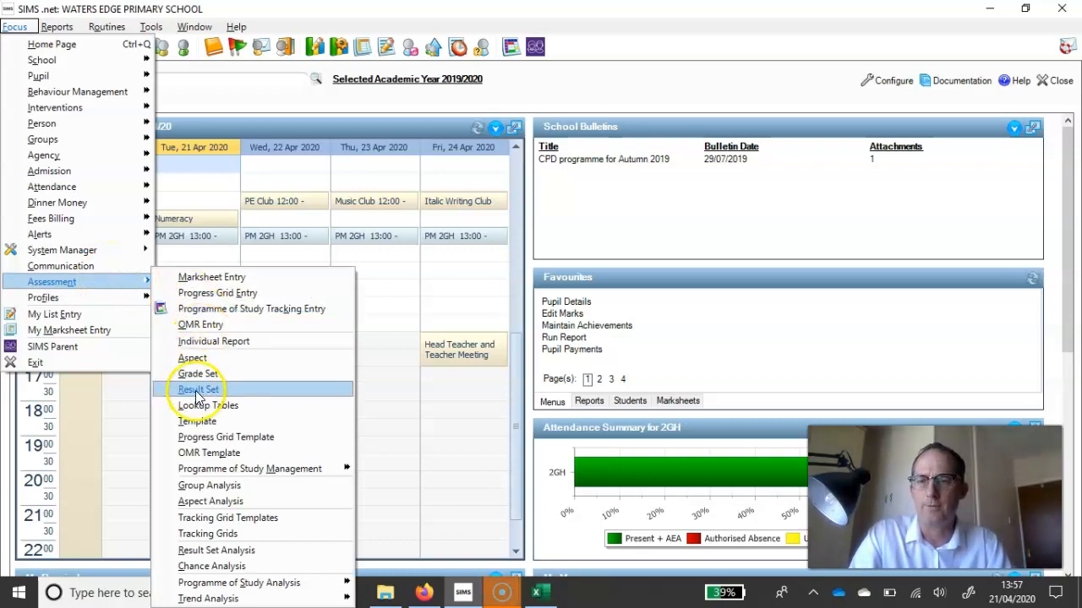
left_click(218, 404)
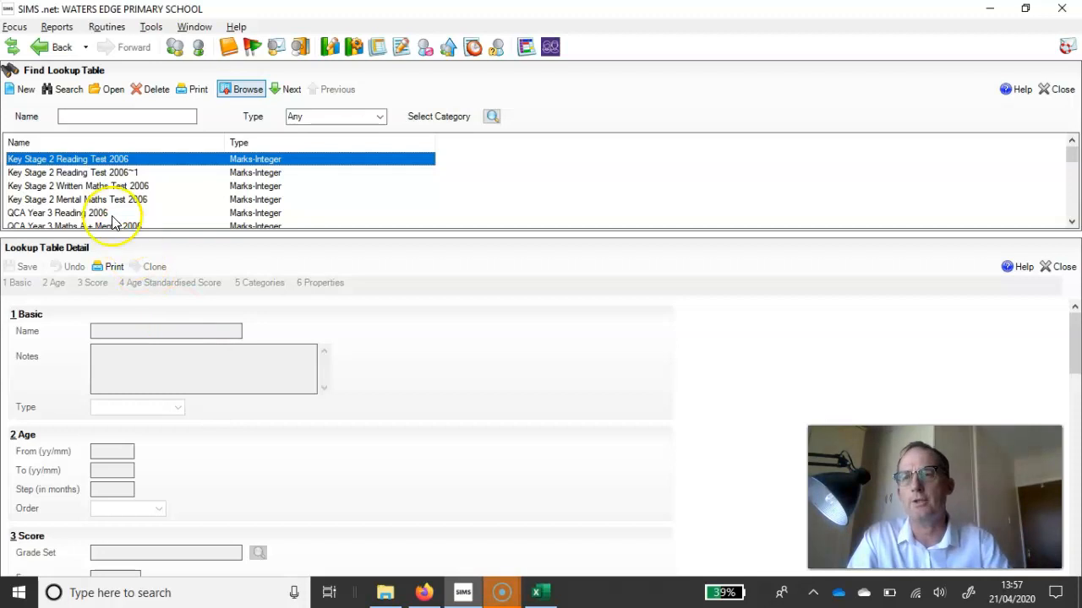
left_click(25, 89)
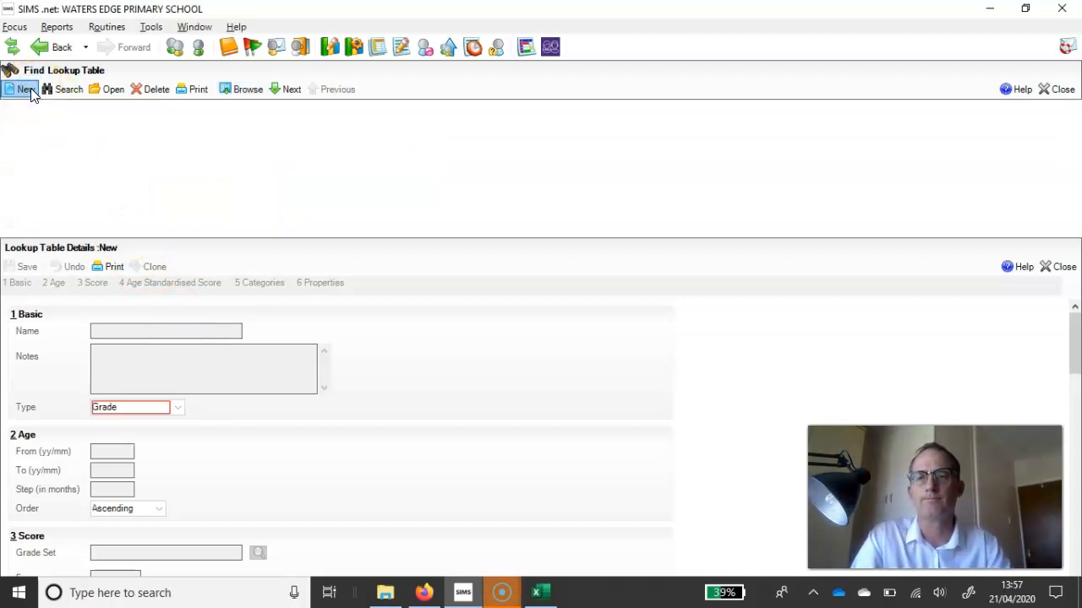
Name the lookup table "#Raw Score to GCSE" and set its type to Marks-Integer.
left_click(121, 196)
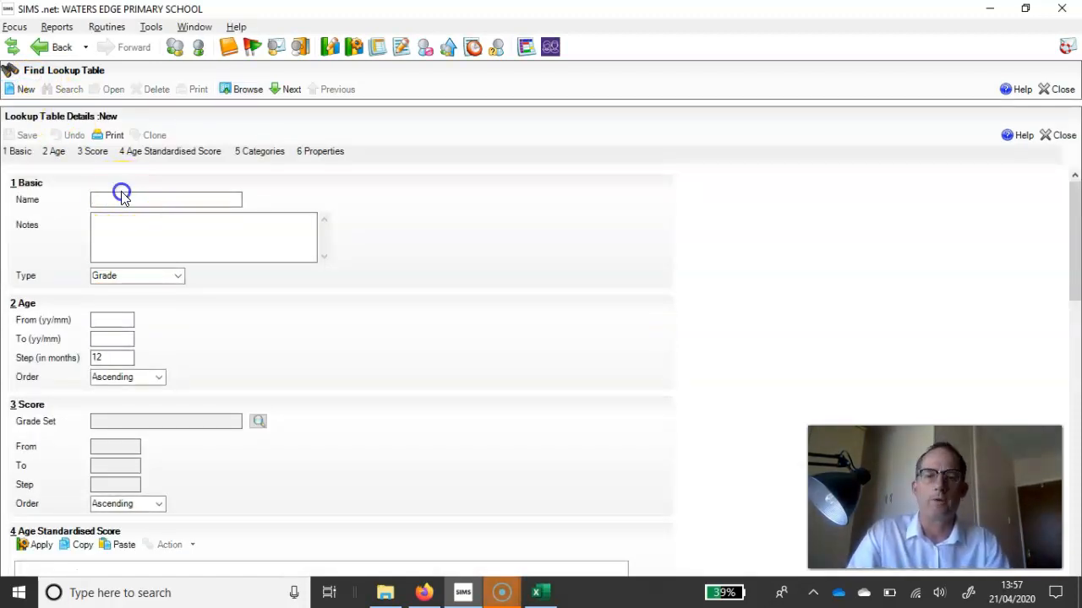
type("#Raw Score to GCSE")
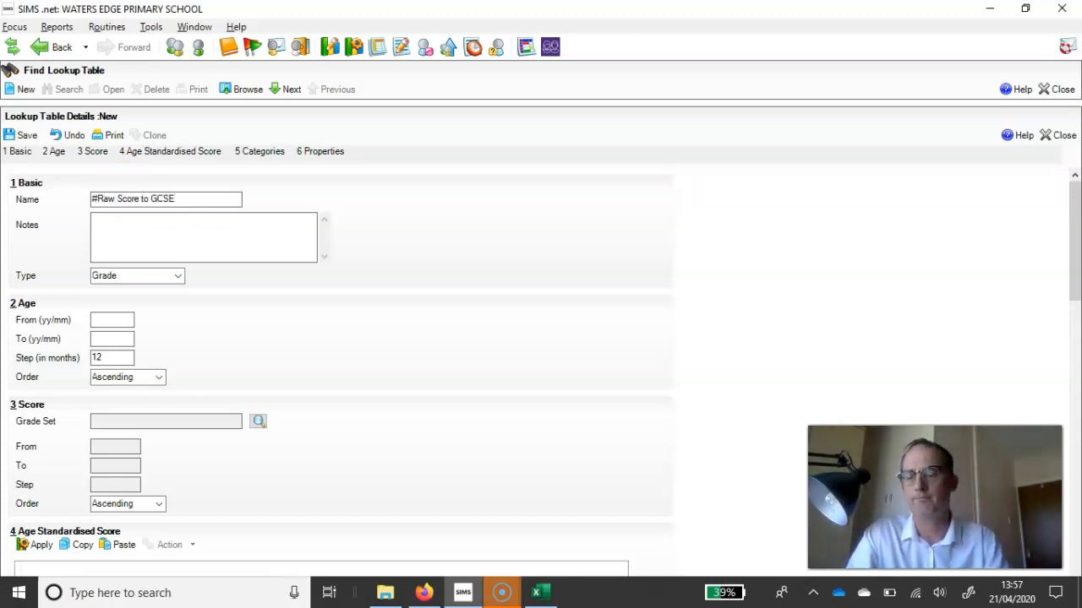
left_click(188, 259)
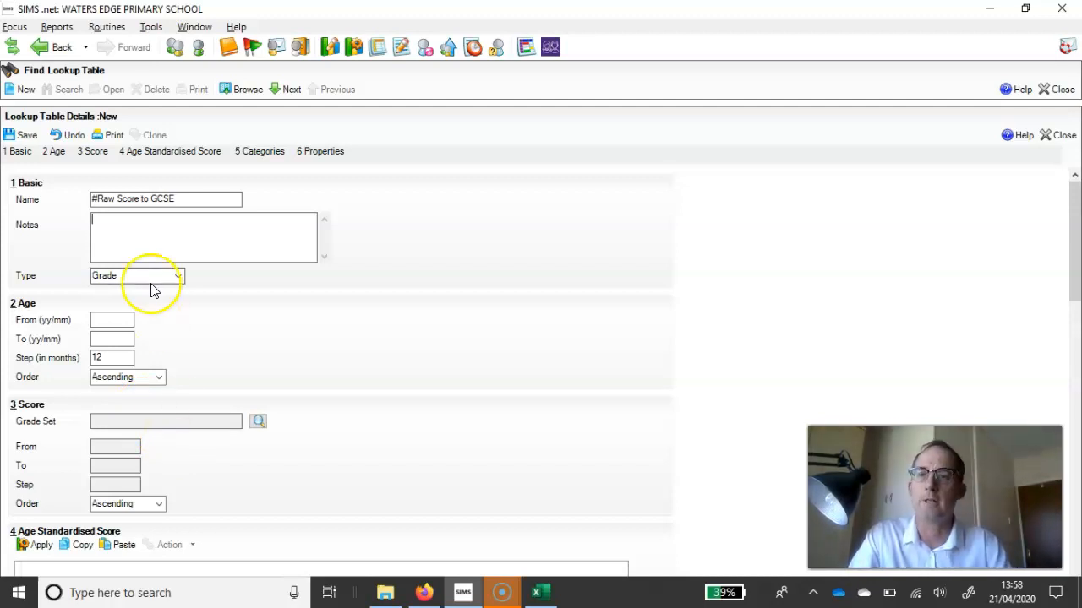
left_click(177, 276)
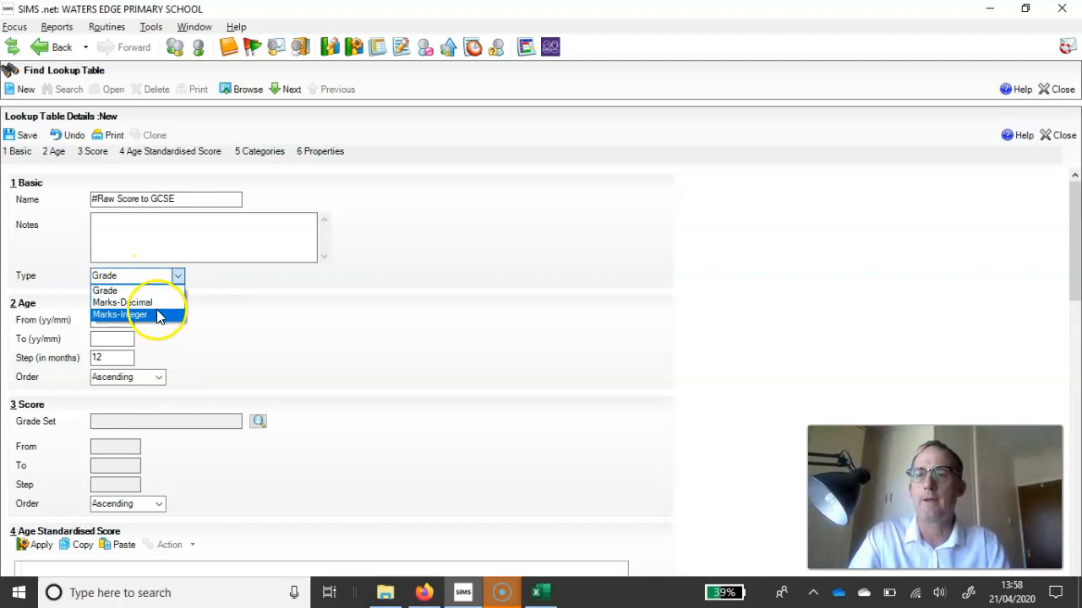
left_click(159, 315)
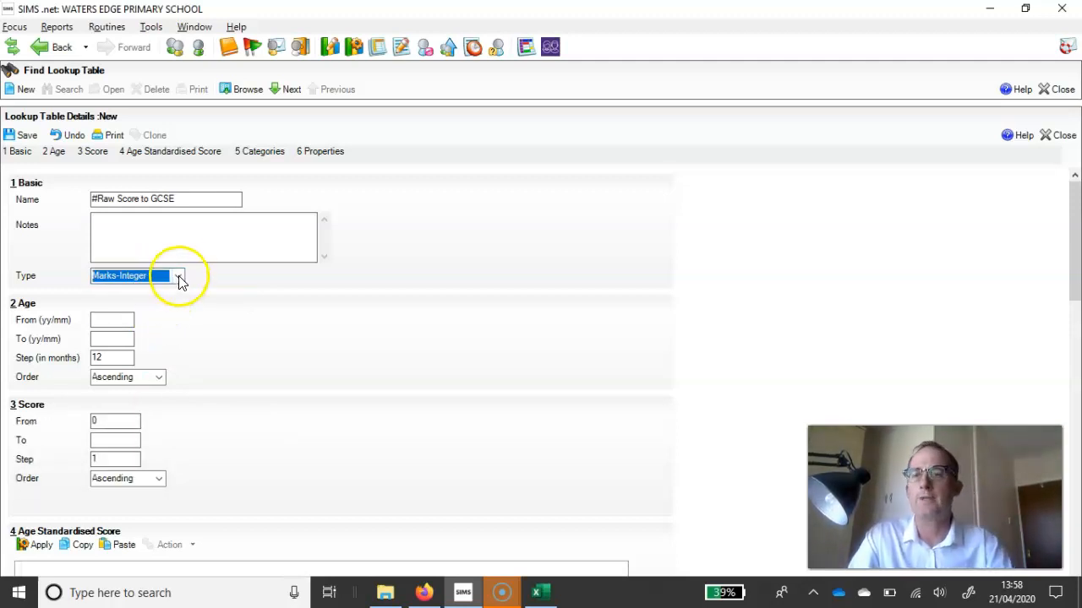
Switch the lookup table's type to Grade and back to Marks-Integer.
left_click(181, 276)
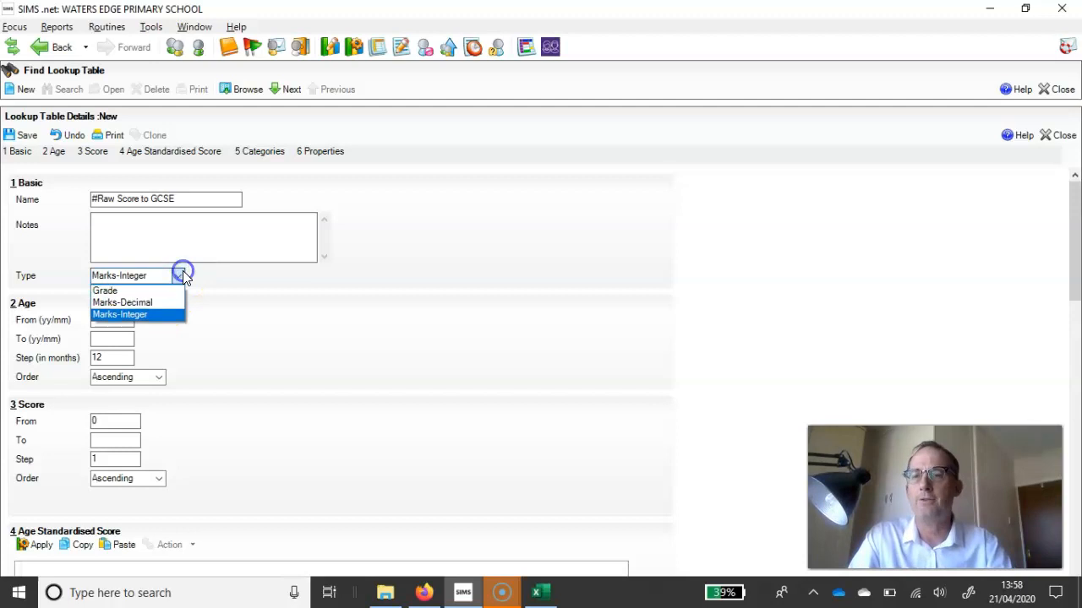
left_click(146, 291)
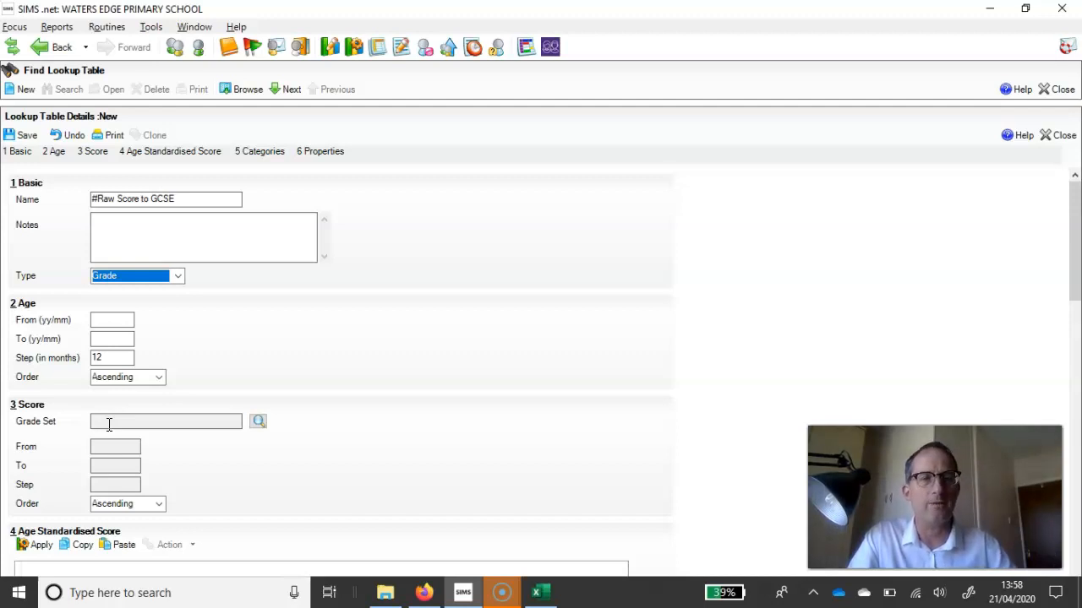
left_click(177, 276)
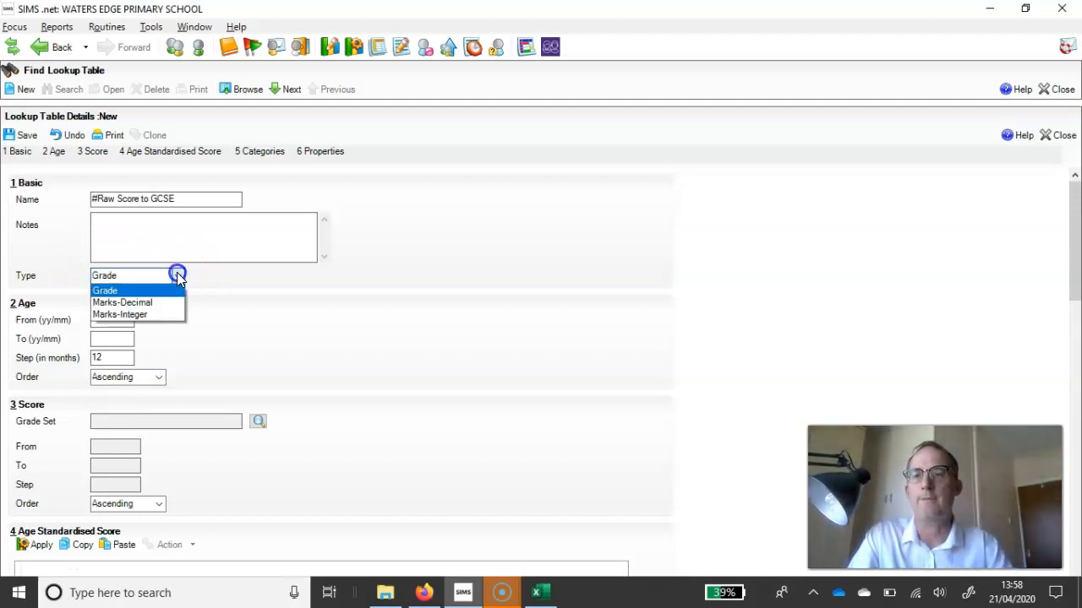
left_click(159, 317)
Set the lookup table's age range from 07/00 to 12/00.
left_click(113, 319)
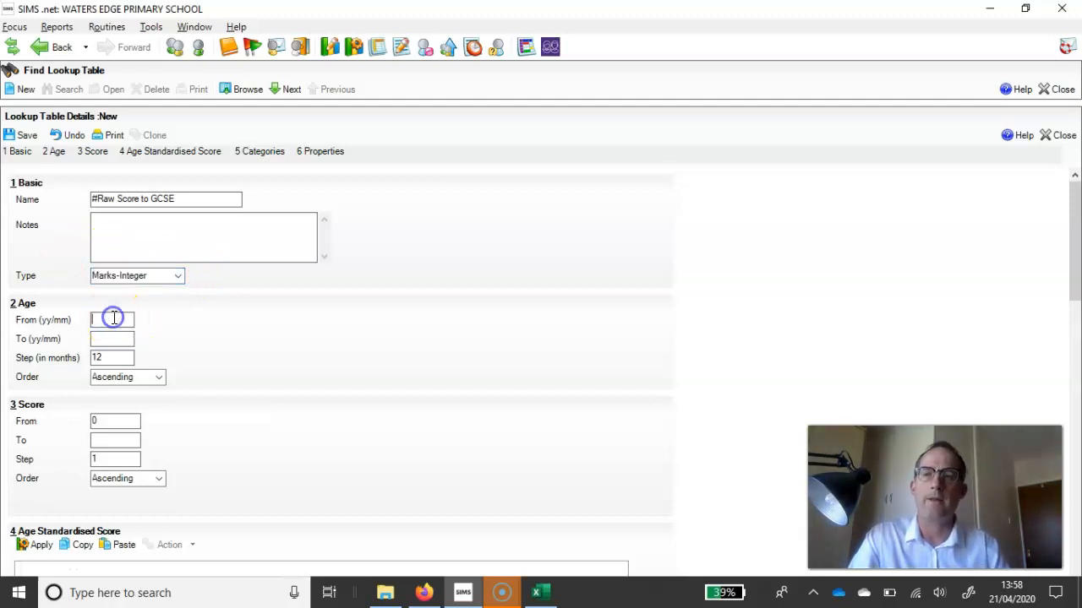
type("0")
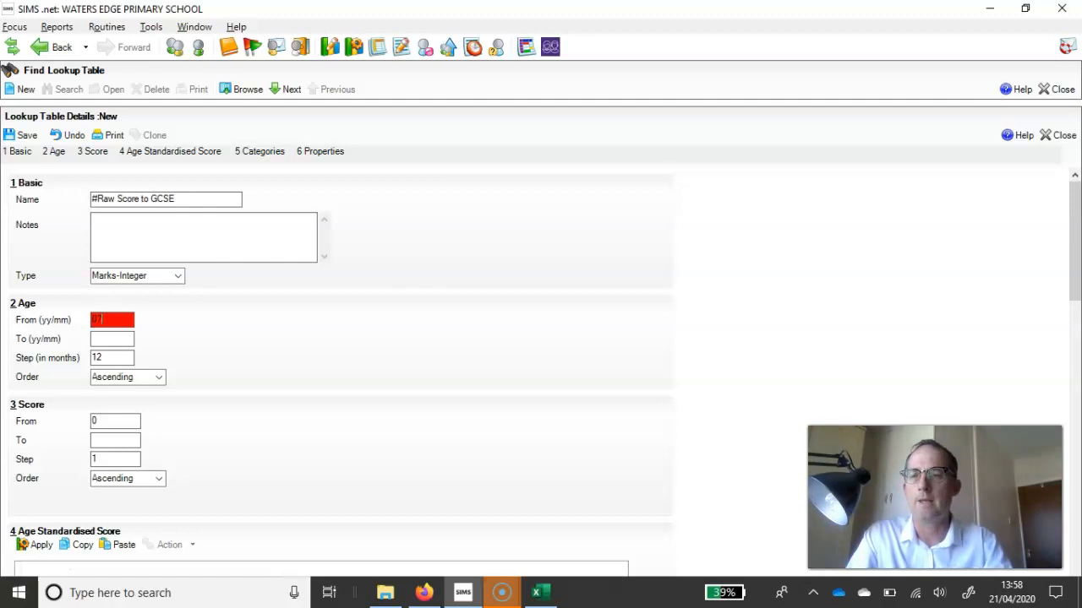
type("7/")
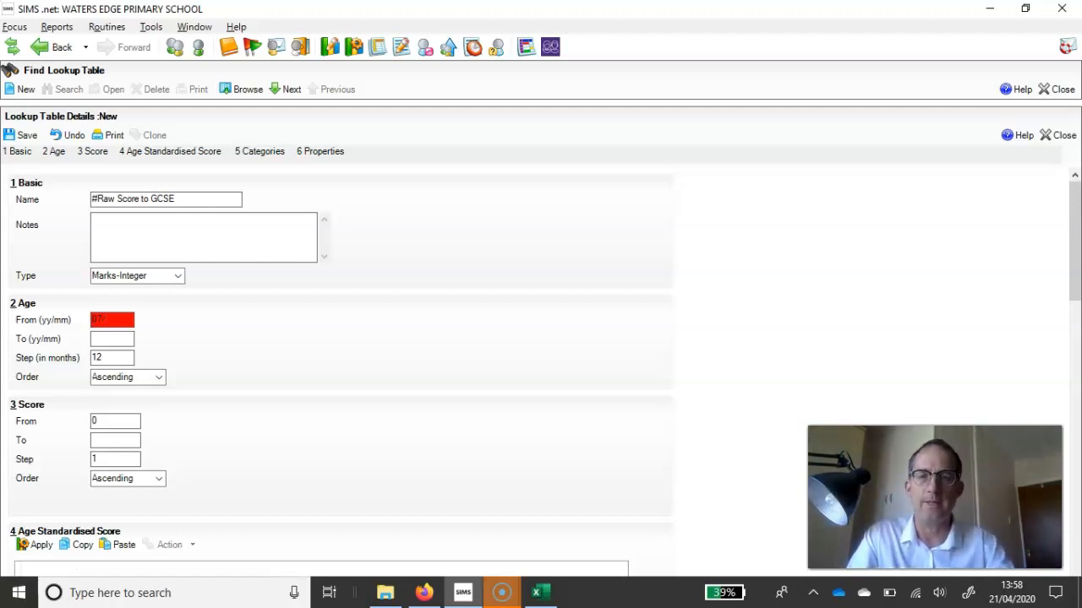
type("00")
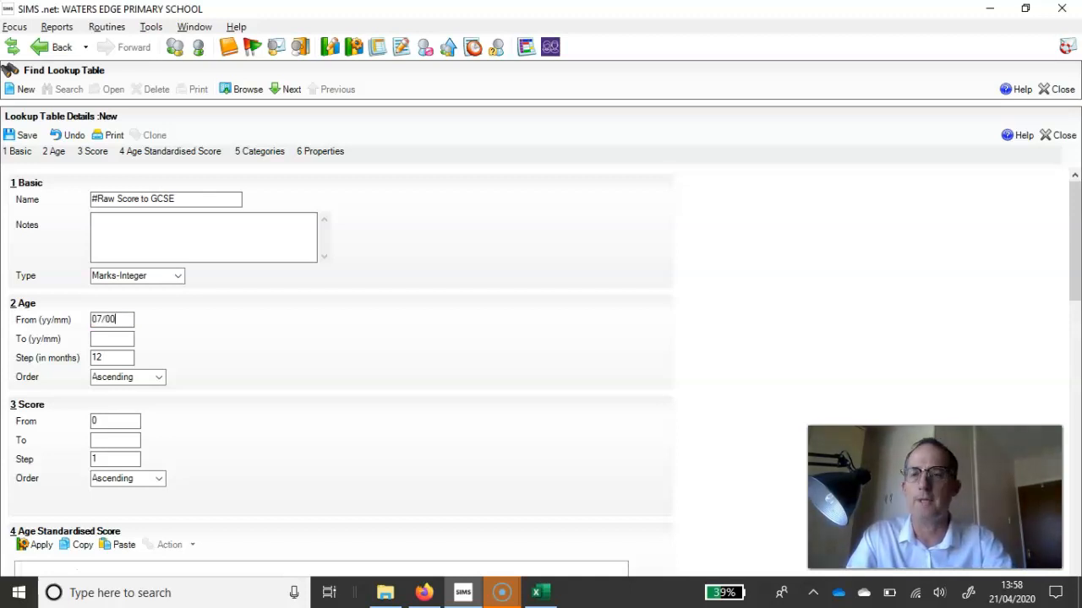
left_click(122, 357)
left_click(111, 341)
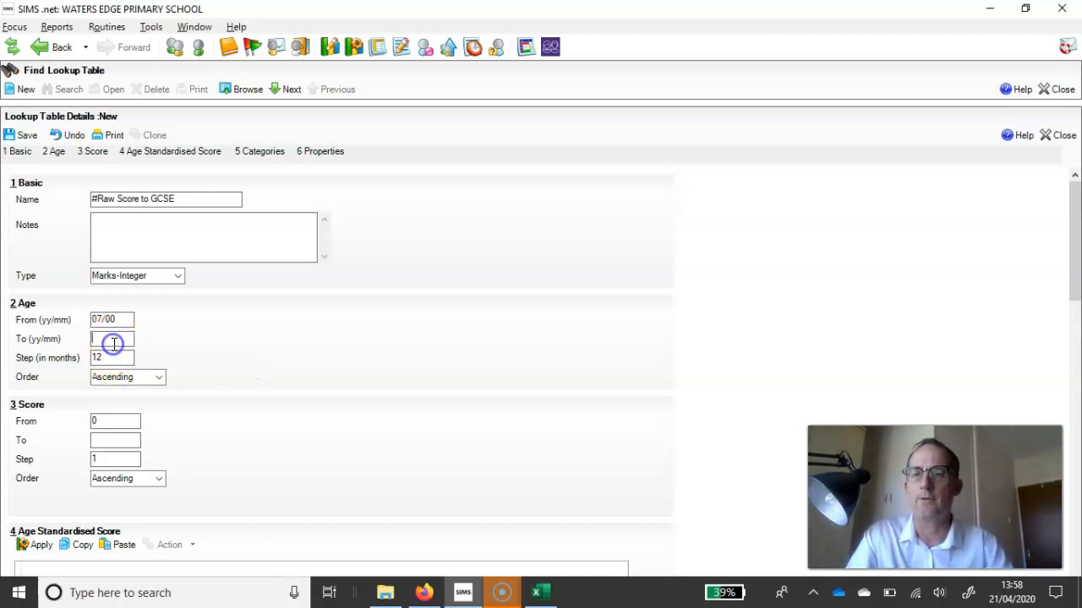
type("12/00")
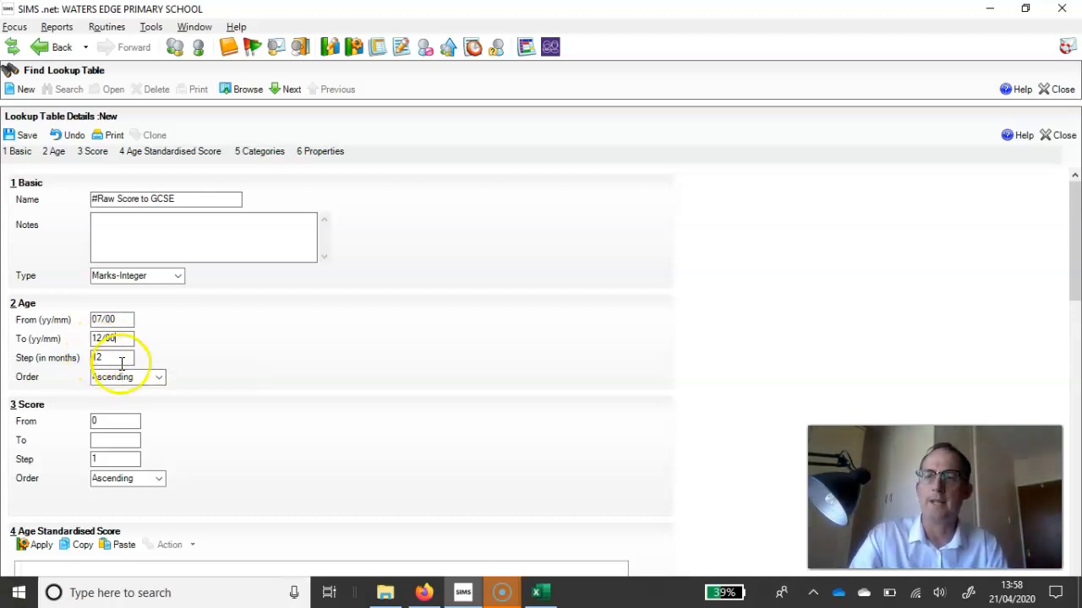
Set the score range from 1 to 24 and generate the Age Standardised Score grid.
left_click(127, 417)
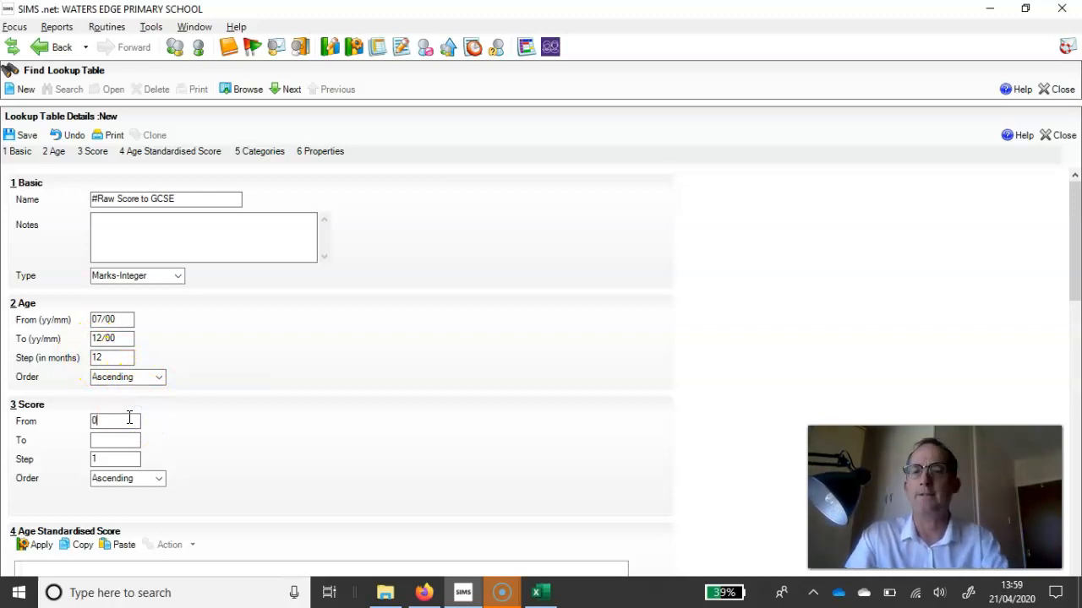
key("BackSpace")
type("1")
left_click(124, 438)
type("24")
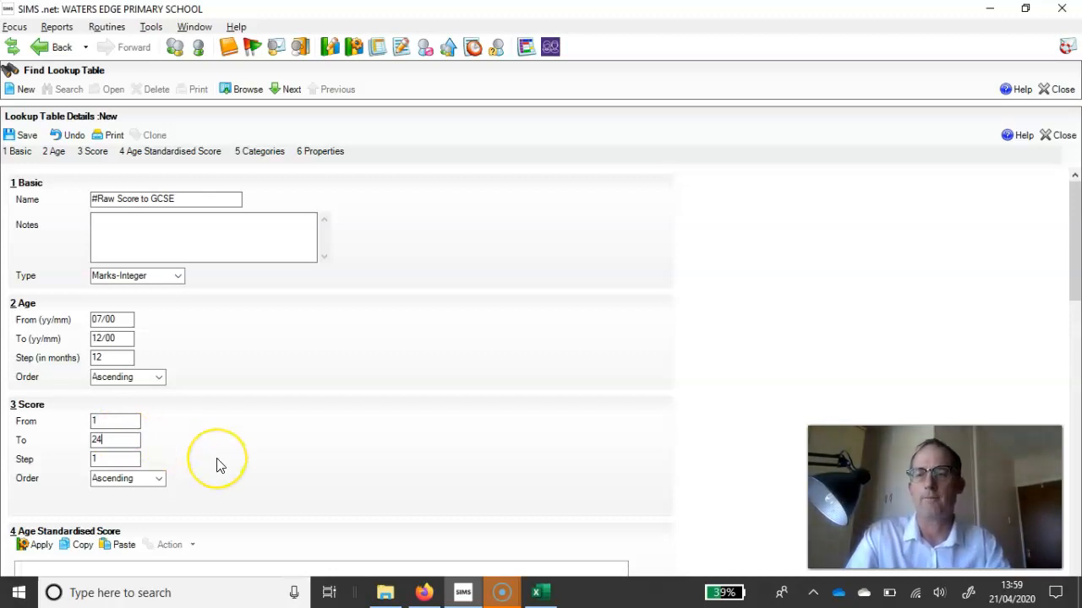
scroll(214, 464, "down", 2)
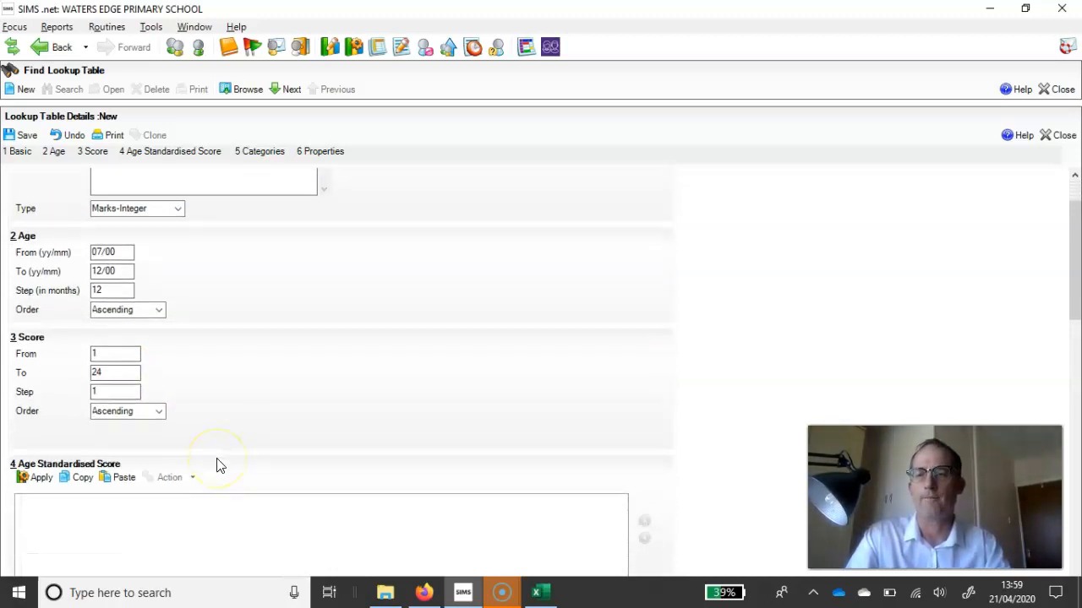
left_click(38, 485)
Copy the blank Age Standardised Score grid and paste it at B2 of a new worksheet in the Excel workbook Book1.
scroll(262, 402, "down", 5)
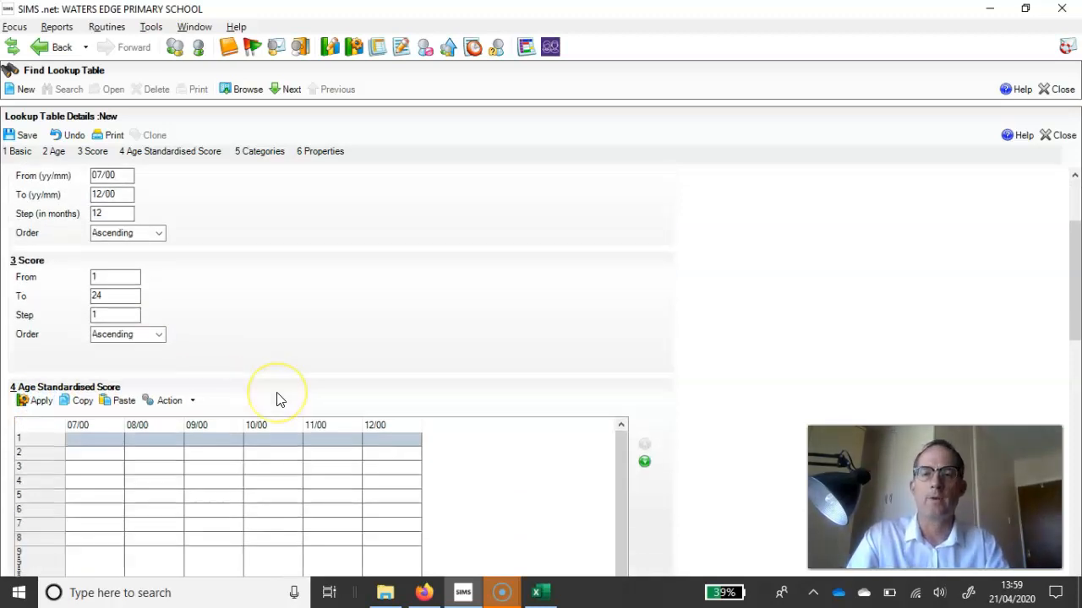
scroll(279, 399, "down", 3)
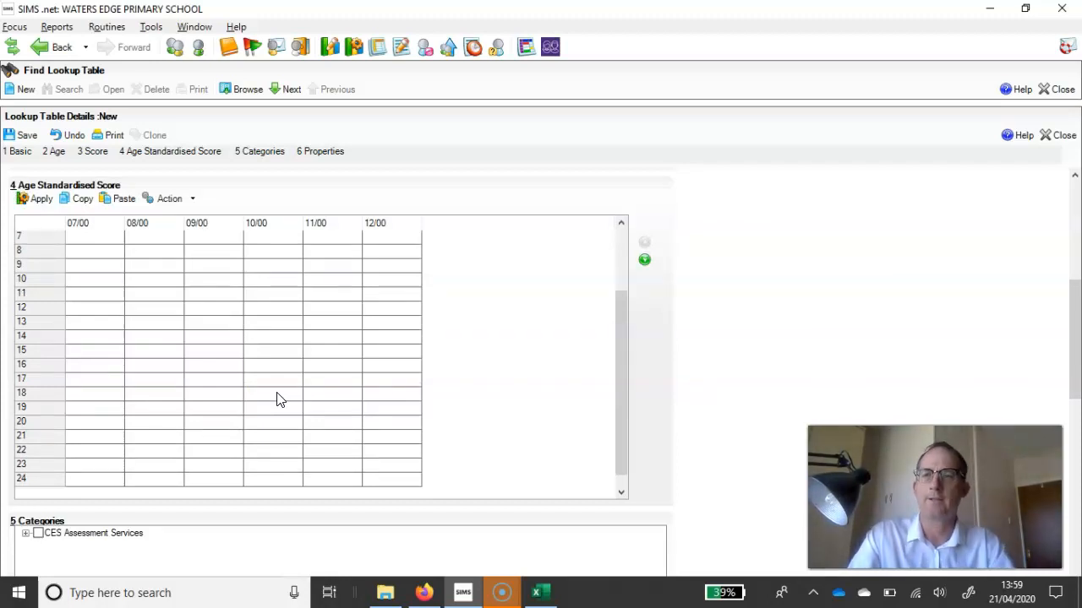
left_click(80, 201)
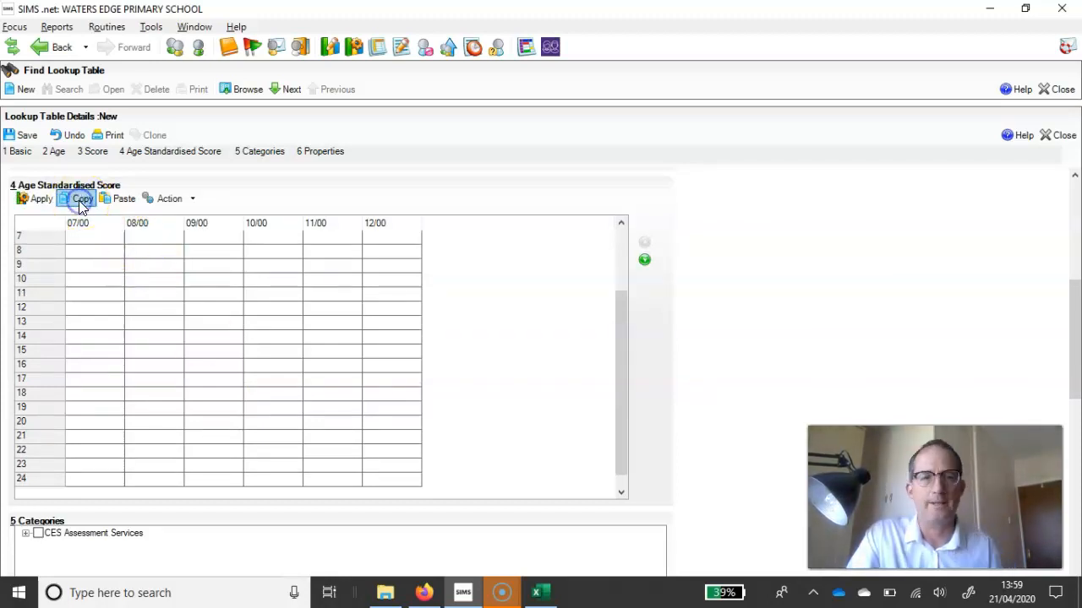
left_click(537, 592)
scroll(476, 463, "down", 2)
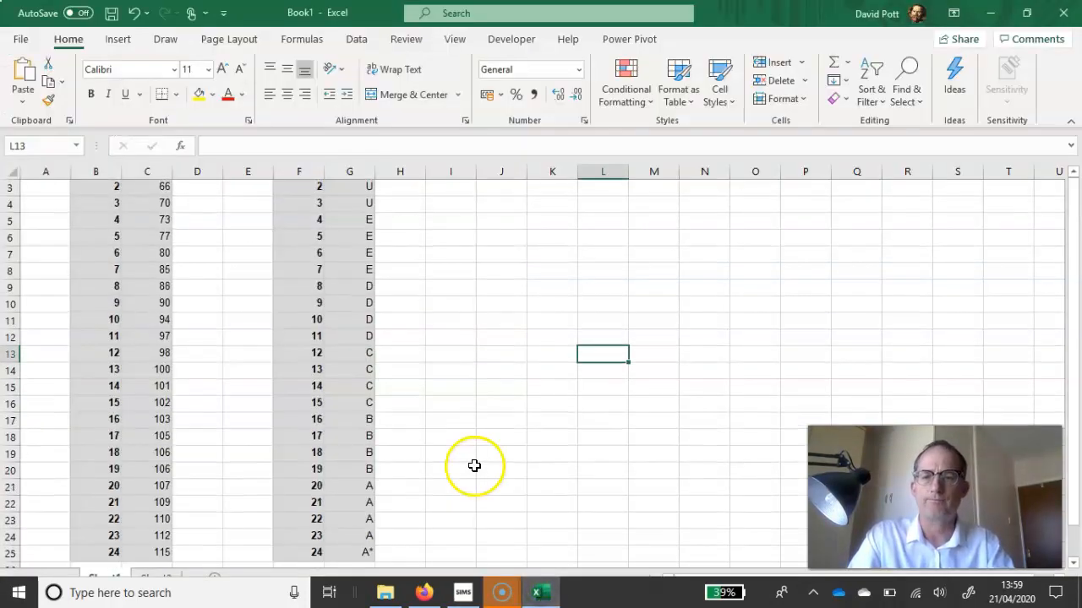
left_click(215, 577)
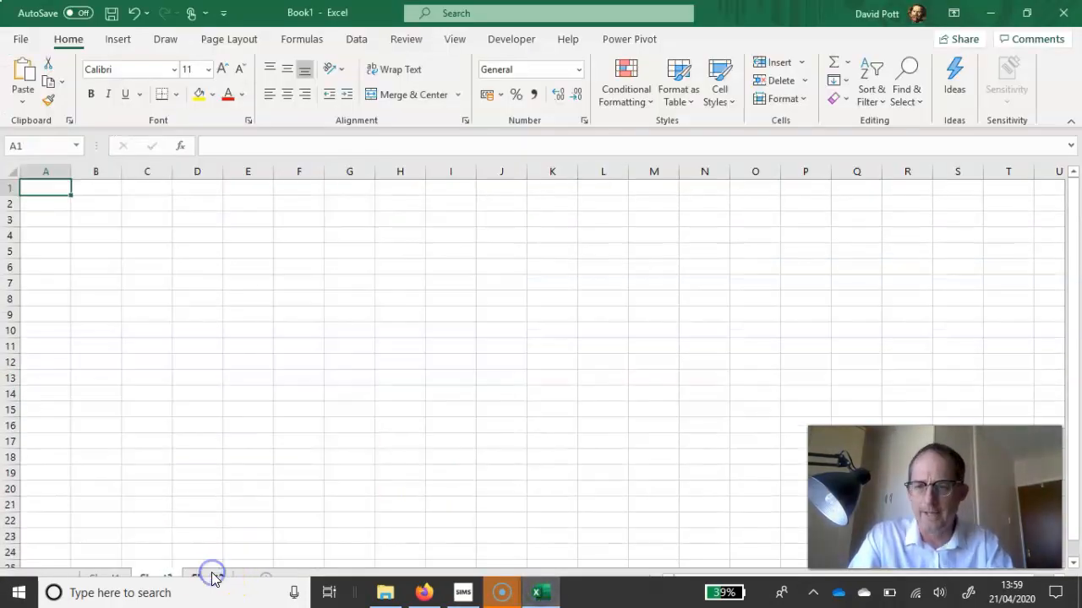
left_click(105, 206)
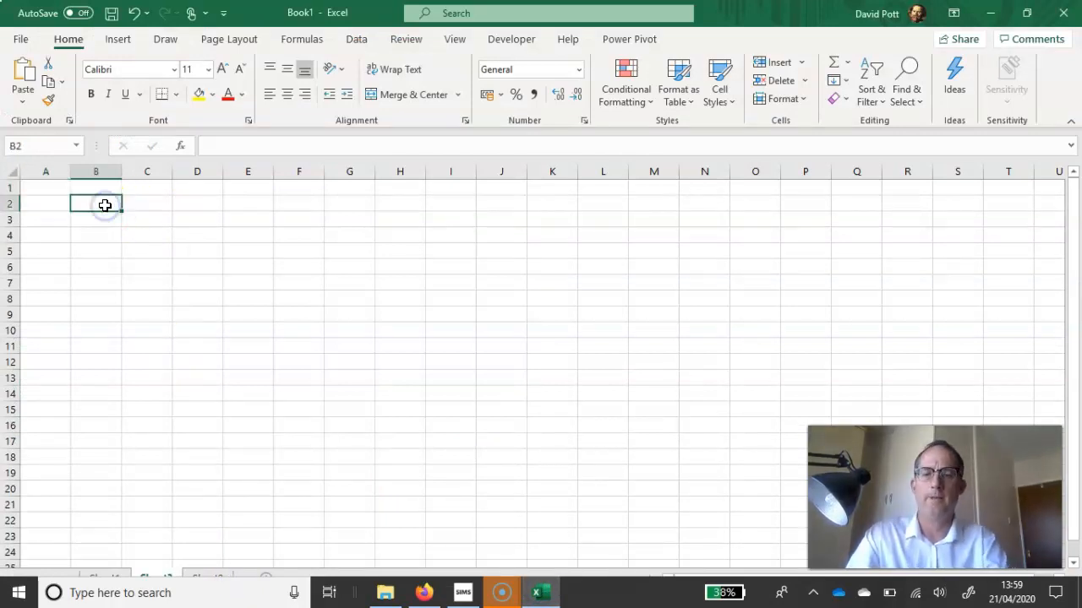
key("ctrl+v")
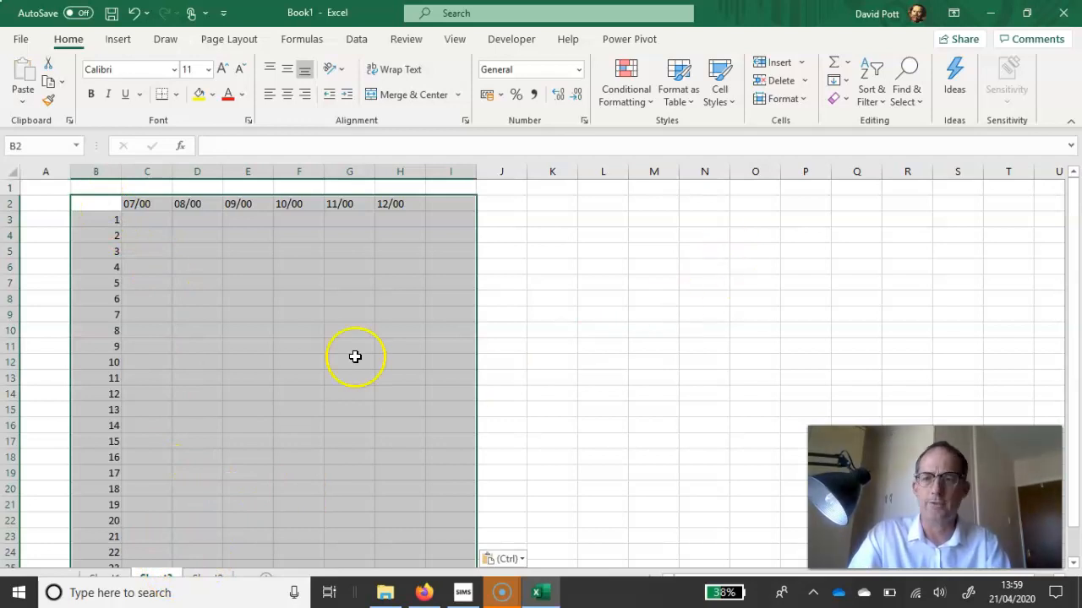
Copy the letter grades in G2:G25 of the first worksheet and paste them under 07/00 at C3 of the blank grid.
left_click(105, 578)
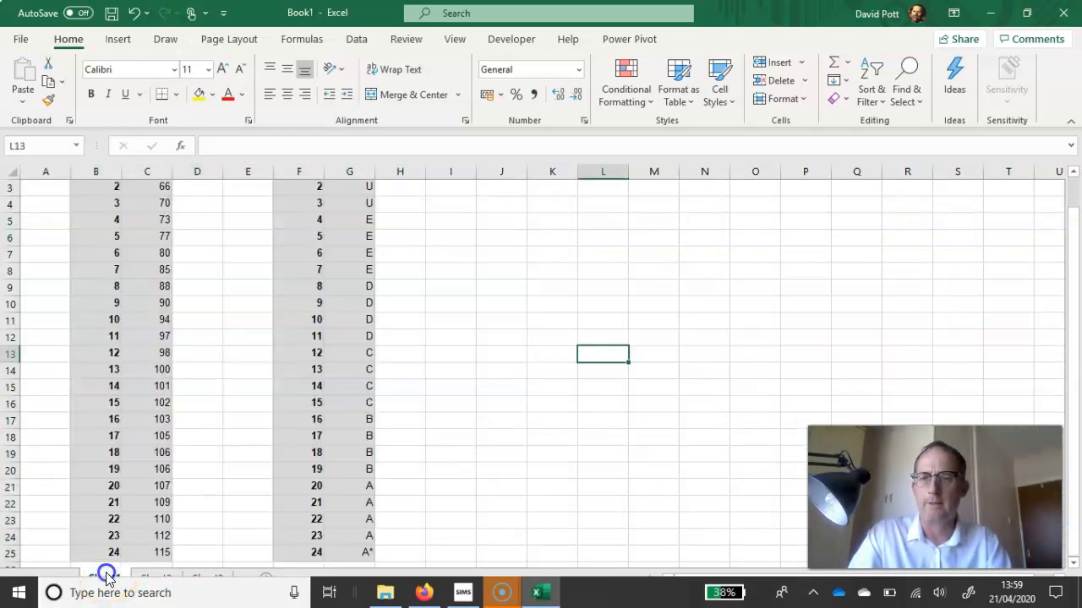
scroll(456, 349, "up", 1)
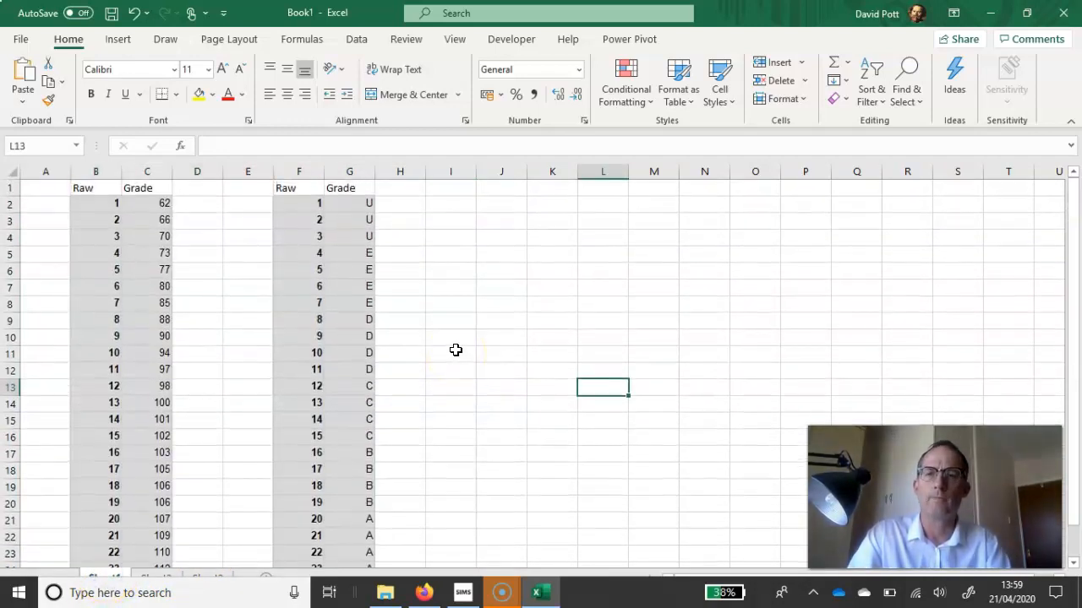
left_click_drag(345, 205, 361, 525)
key("ctrl+c")
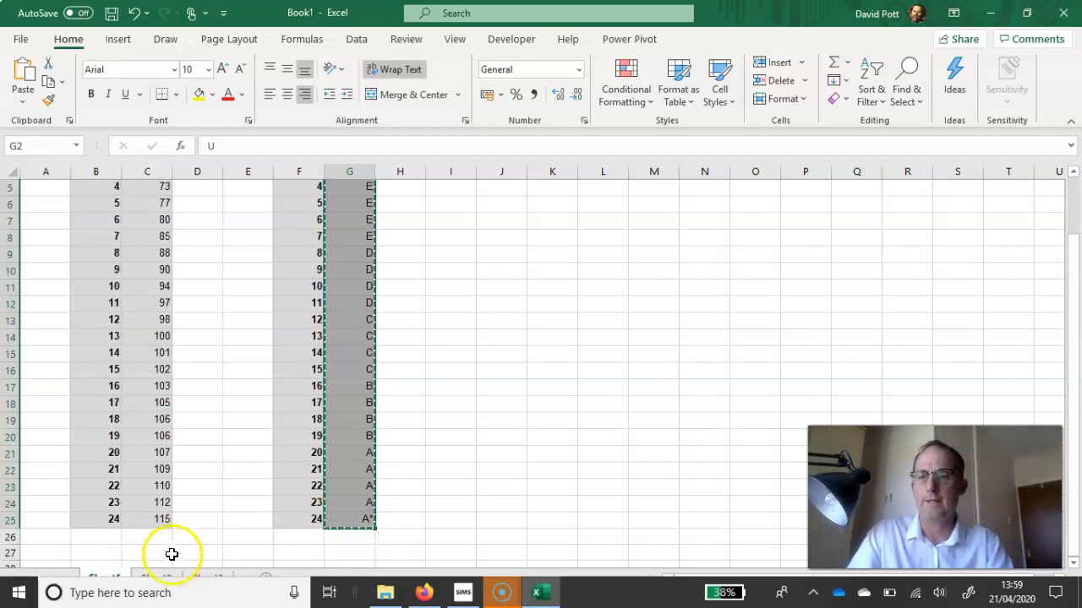
left_click(194, 580)
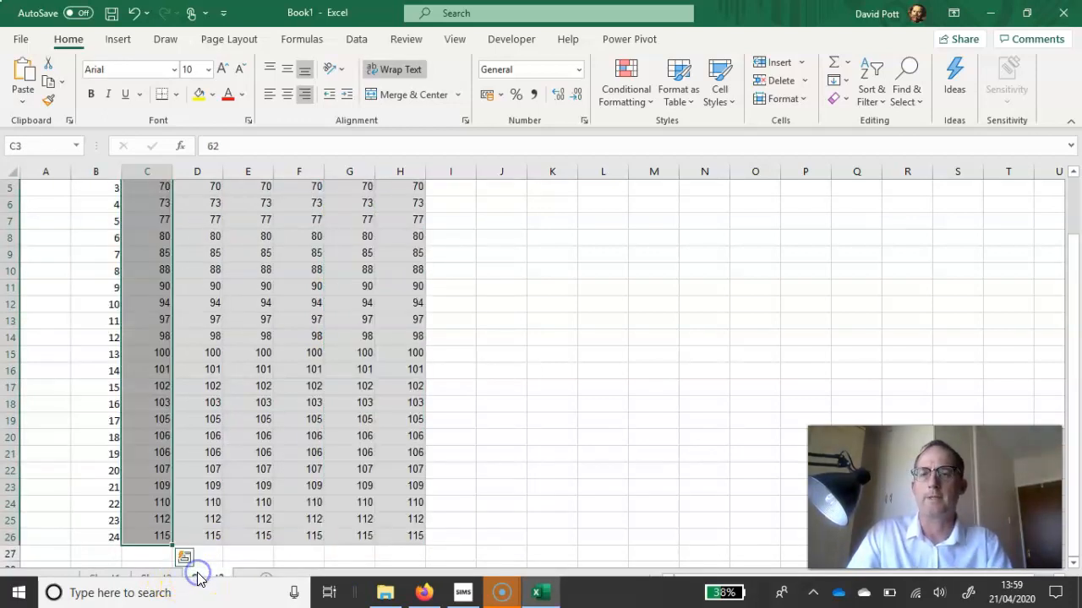
left_click(161, 579)
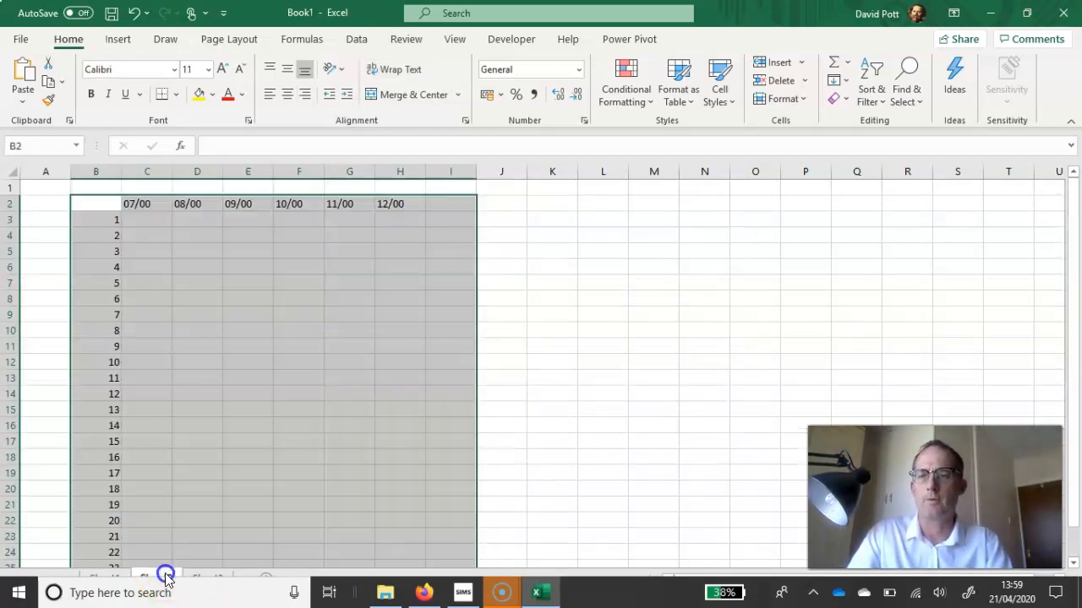
left_click(145, 218)
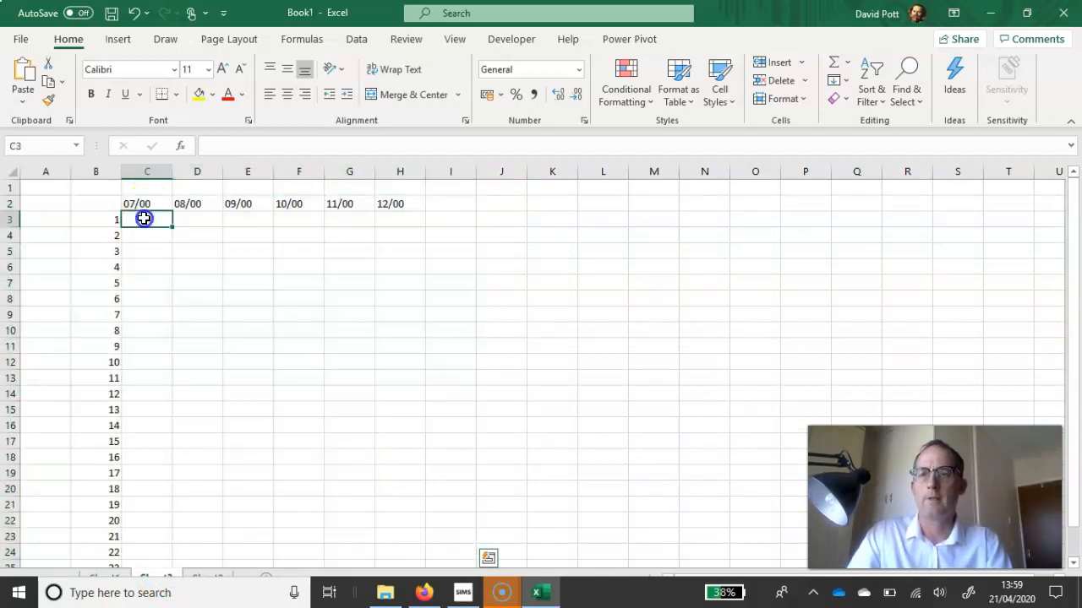
key("ctrl+v")
Paste the same letter grades into the 08/00, 09/00, 10/00, 11/00 and 12/00 columns, starting at row 3.
left_click(185, 219)
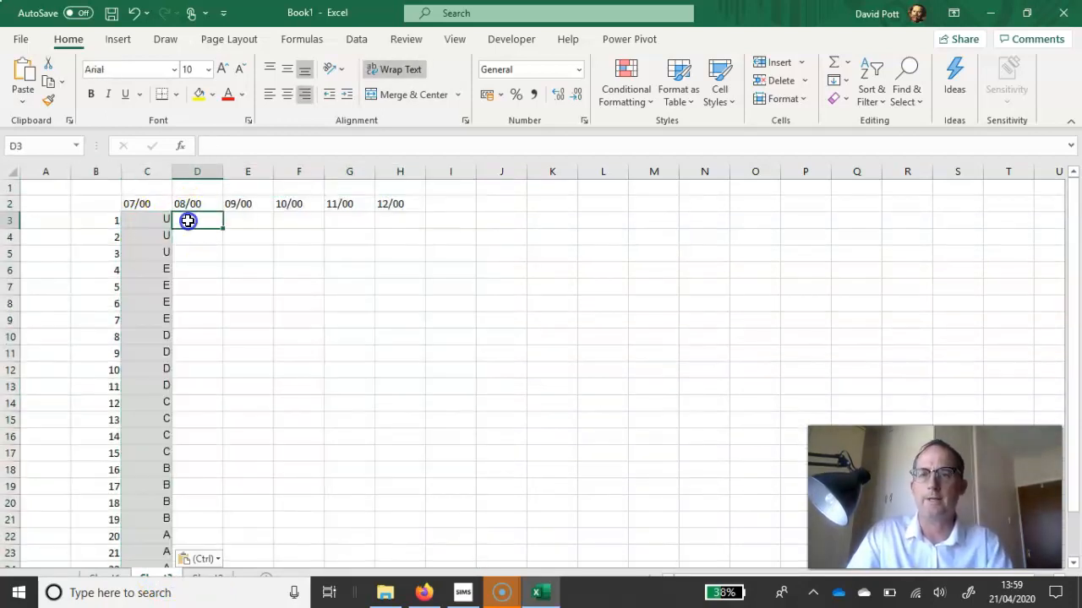
key("ctrl+v")
left_click(233, 222)
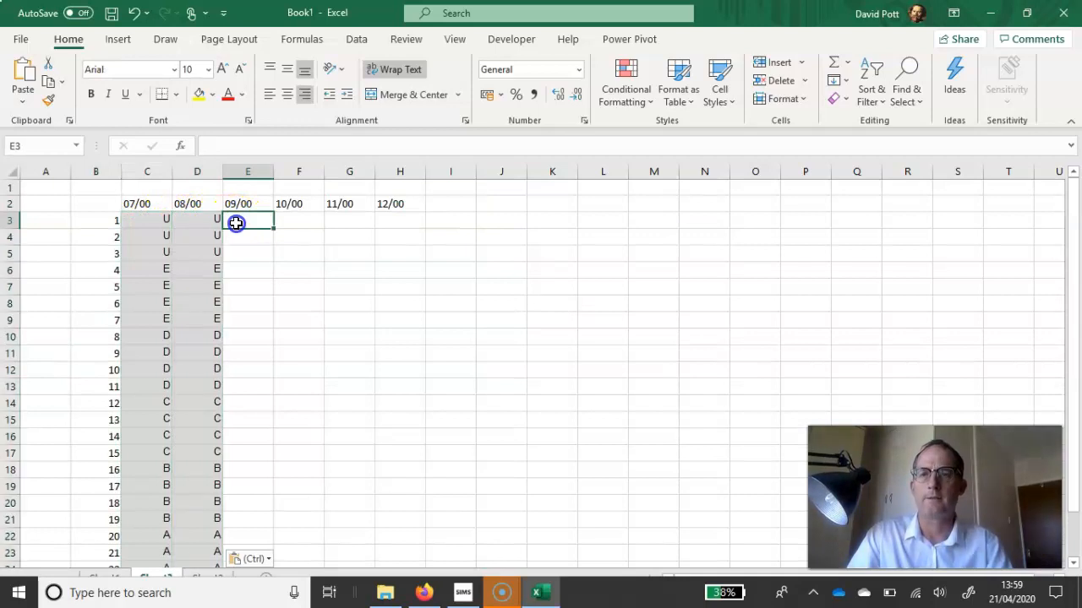
key("ctrl+v")
left_click(285, 218)
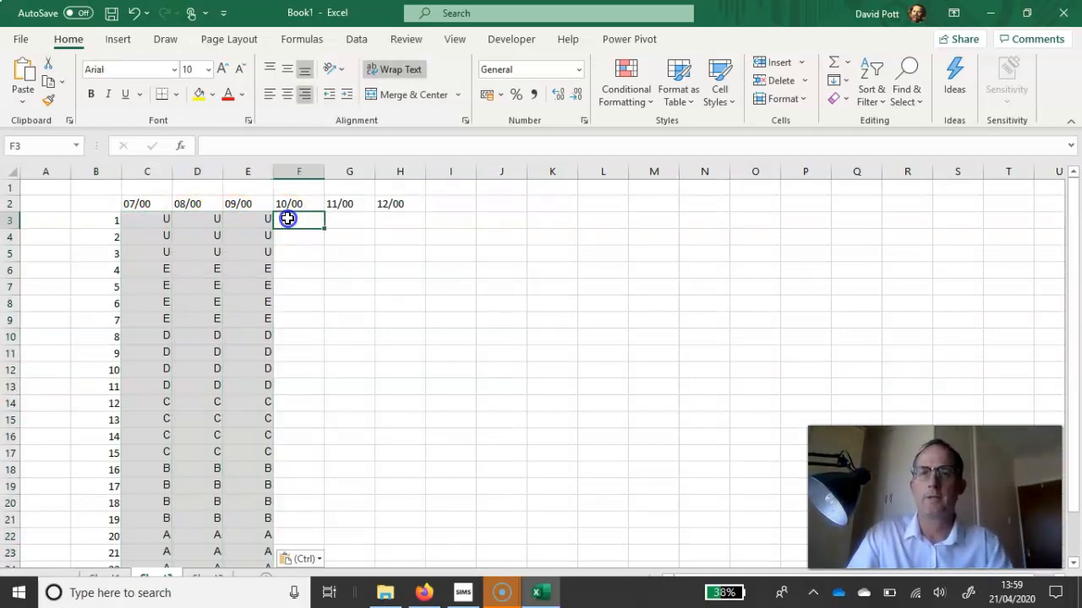
key("ctrl+v")
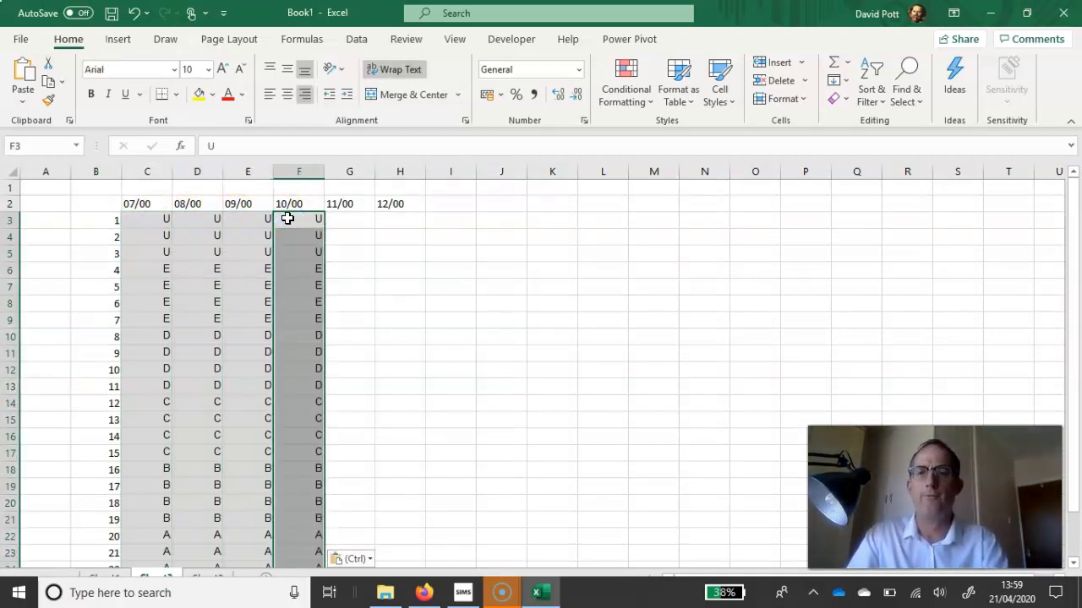
left_click(336, 224)
key("ctrl+v")
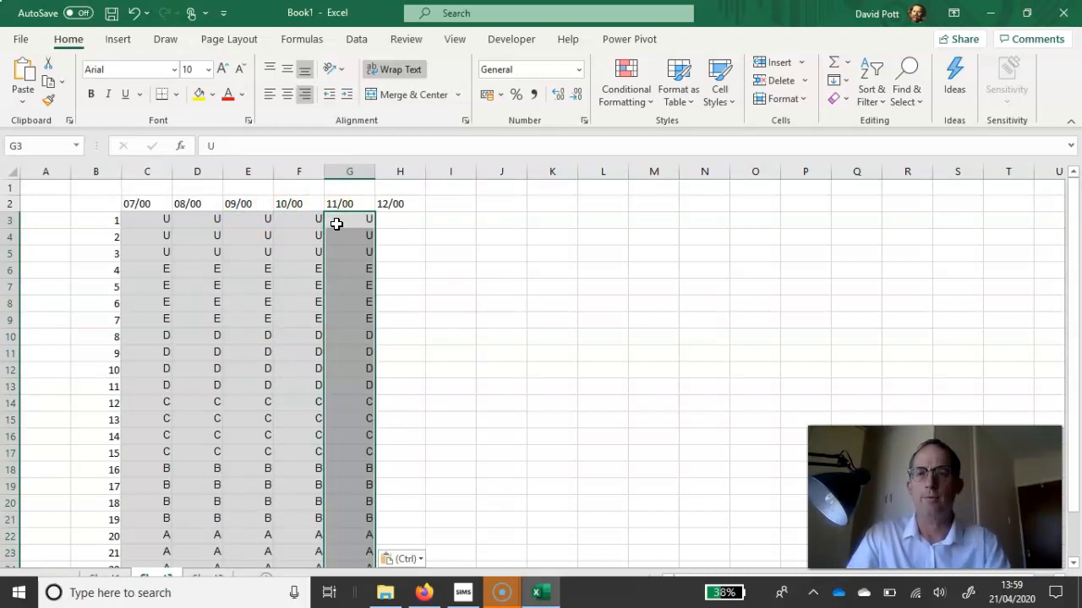
left_click(397, 219)
key("ctrl+v")
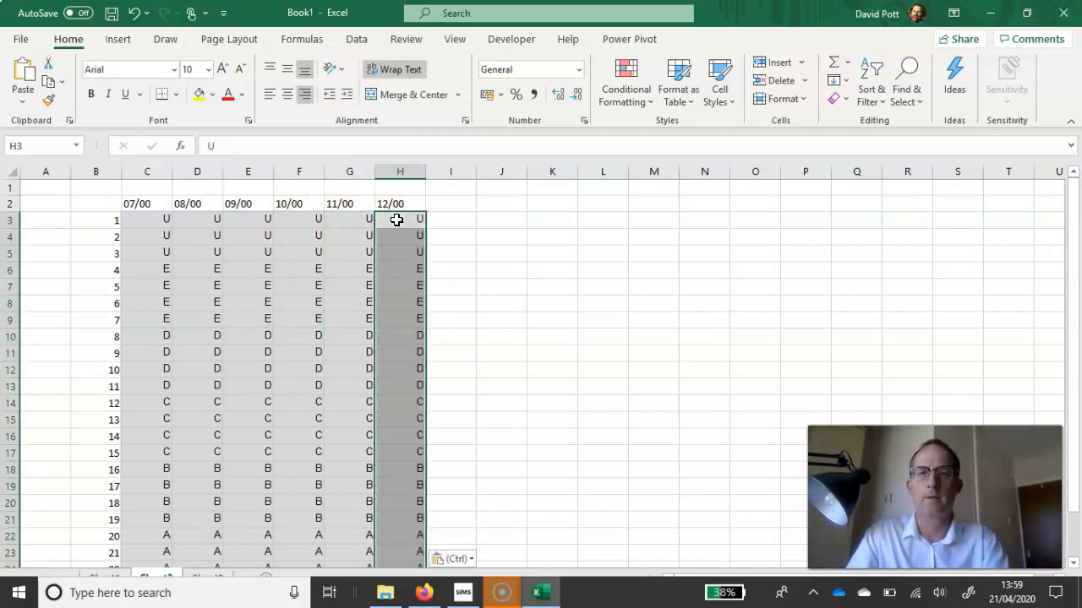
left_click_drag(394, 203, 132, 201)
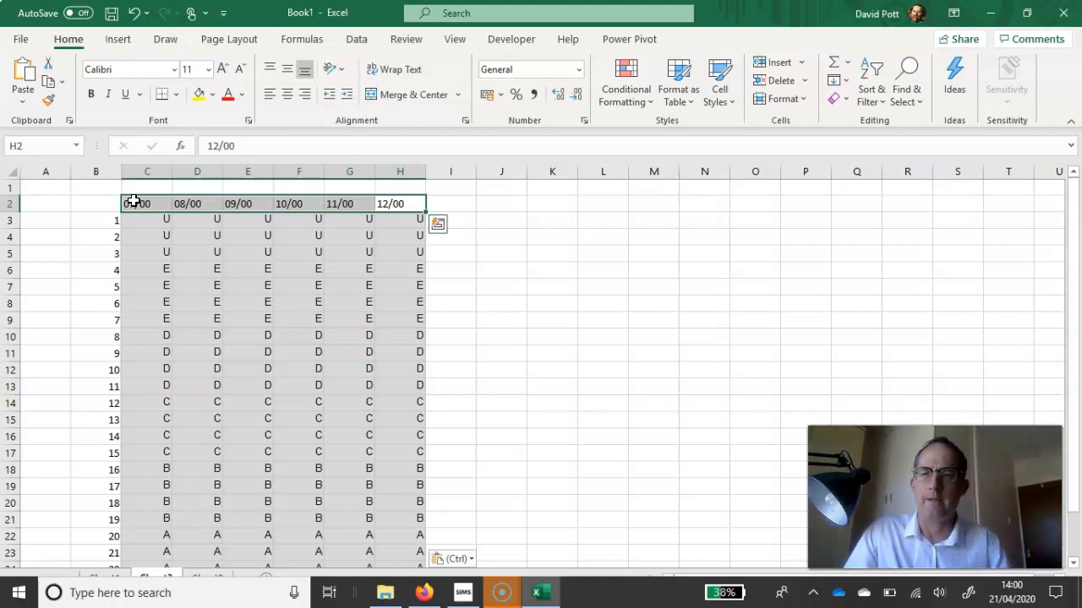
left_click(468, 236)
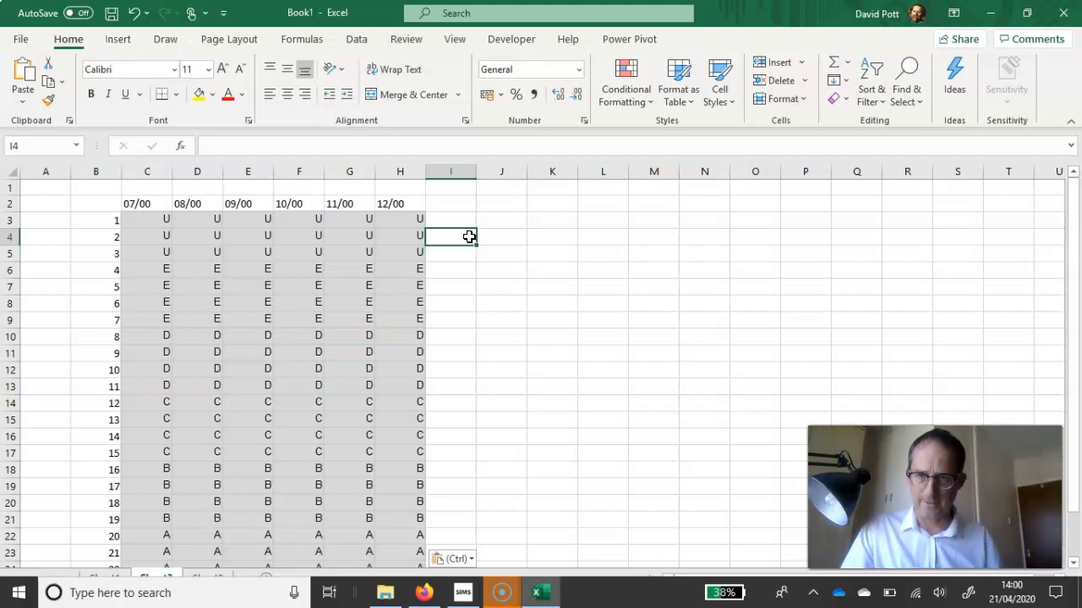
Copy the completed grid B2:H26 and paste it over the Age Standardised Score grid in SIMS, accepting the loss of existing data.
scroll(481, 295, "down", 2)
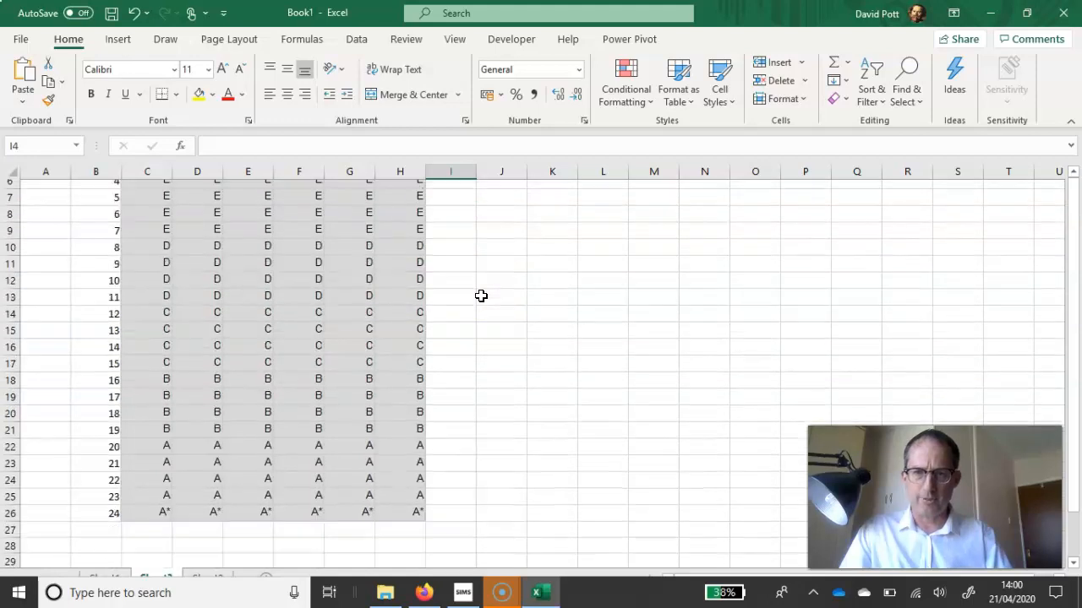
left_click_drag(417, 517, 114, 200)
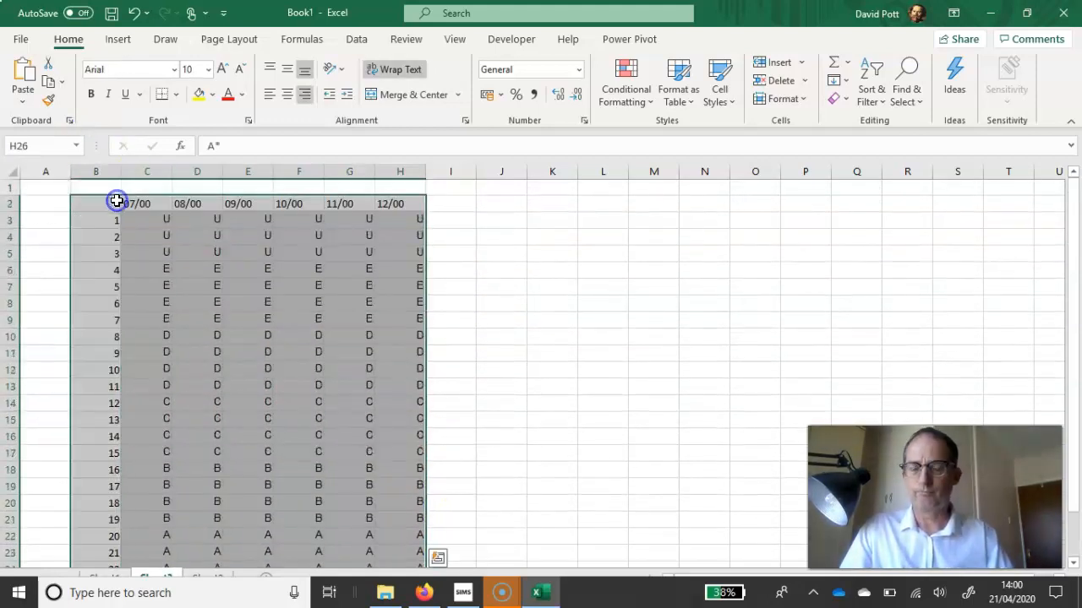
key("ctrl+c")
key("alt+Tab")
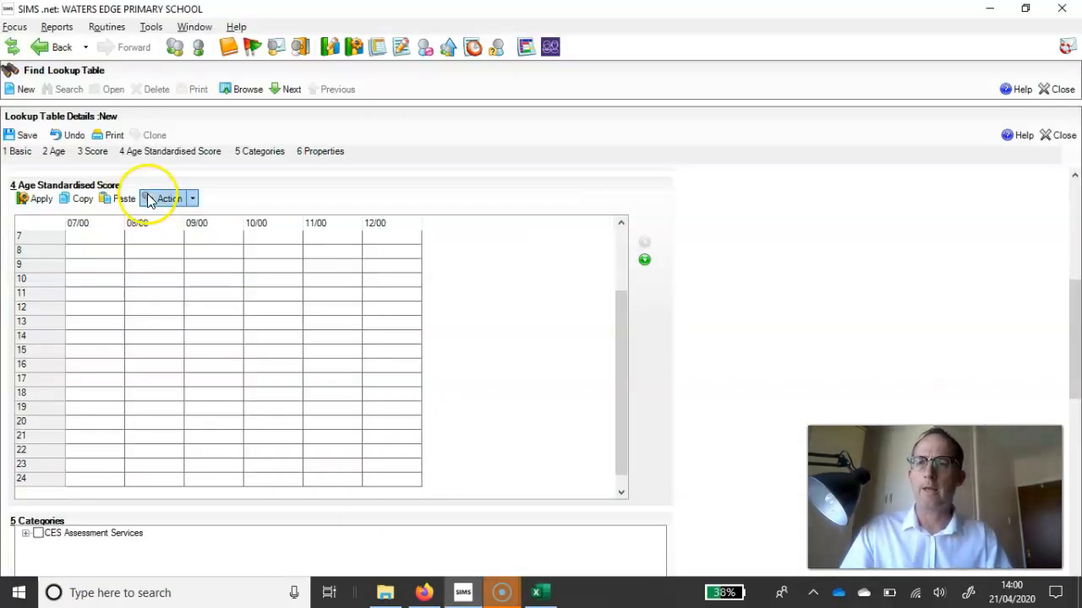
left_click(114, 206)
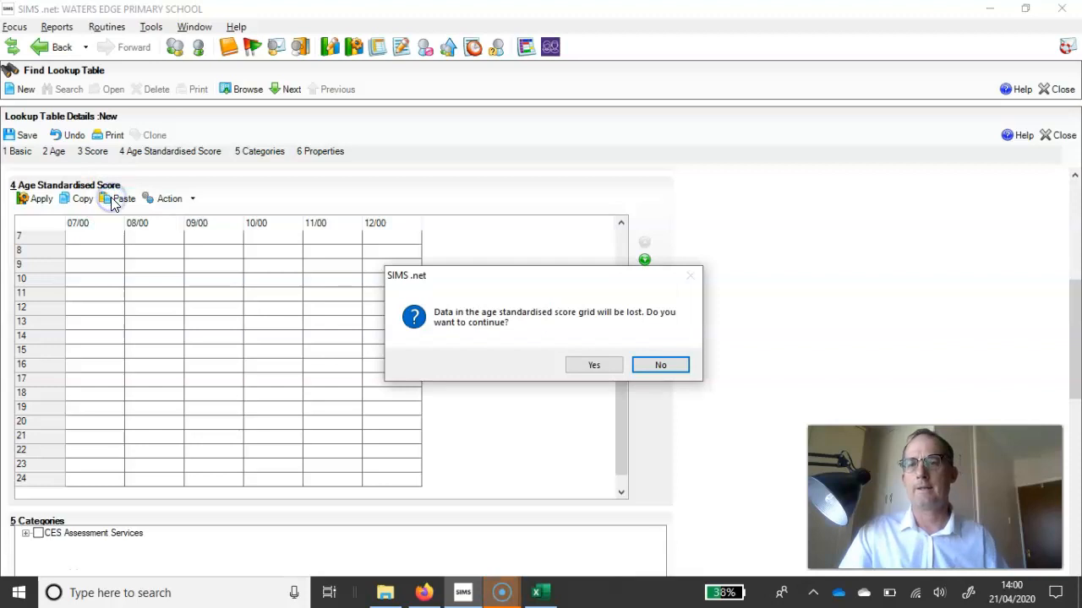
left_click(591, 365)
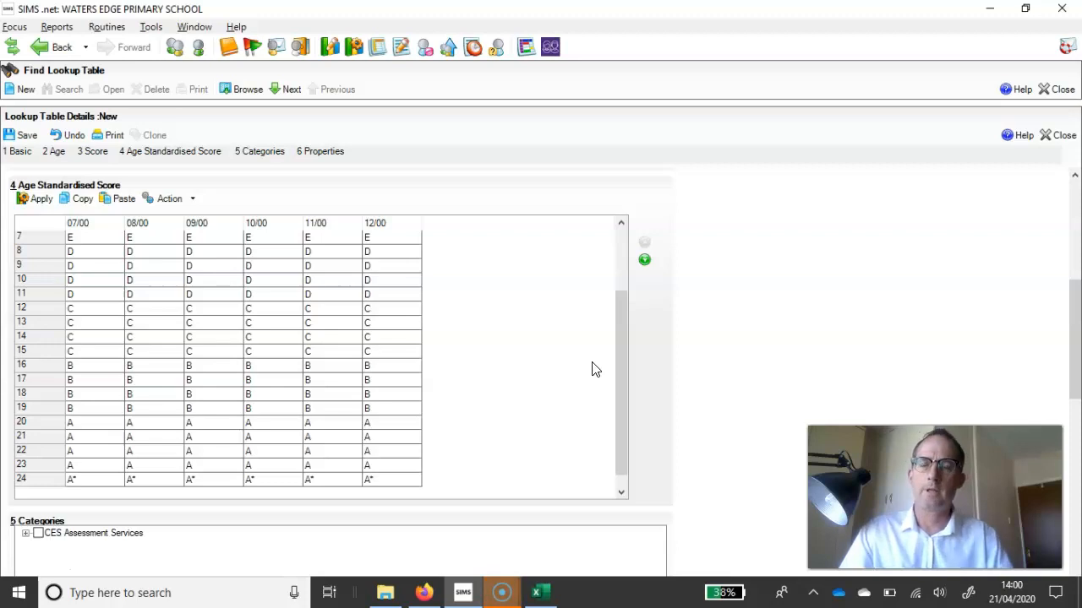
Save the #Raw Score to GCSE lookup table.
scroll(440, 305, "up", 2)
scroll(440, 304, "up", 5)
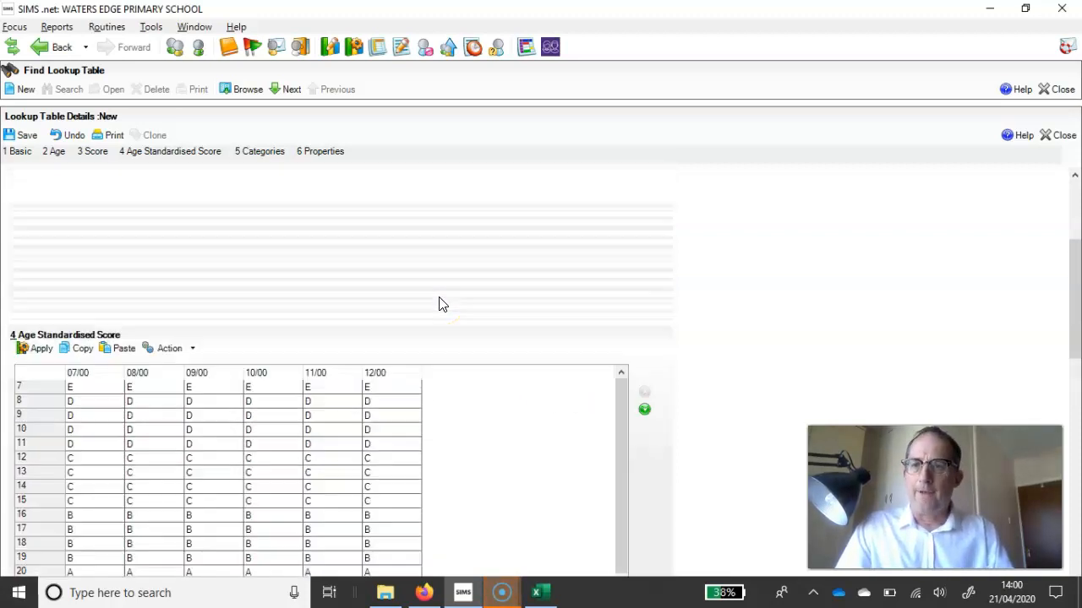
left_click(18, 136)
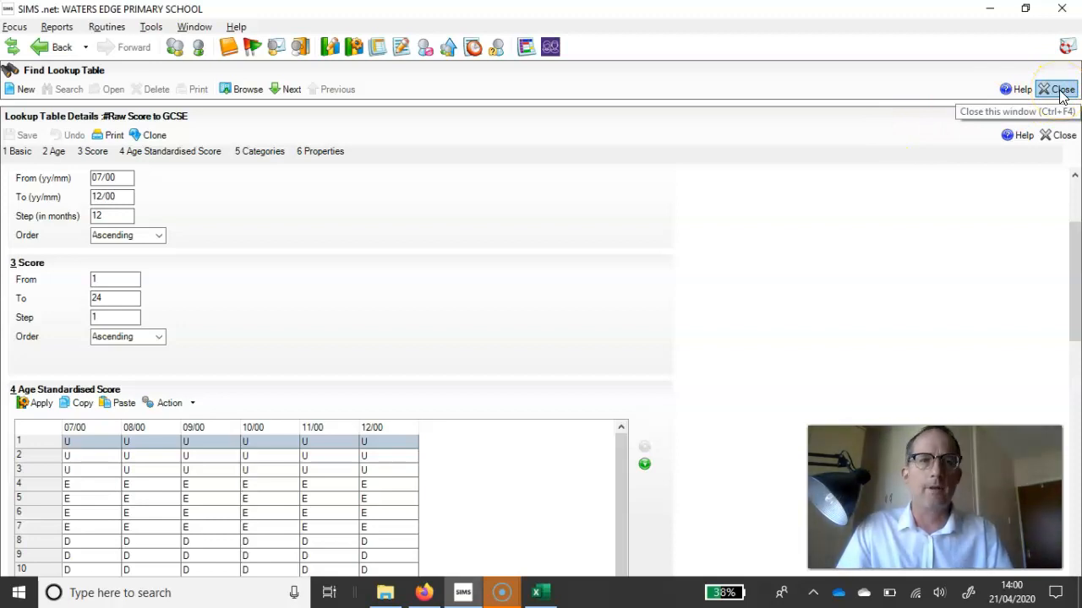
Start a new assessment aspect and name it #GCSE Grade.
left_click(19, 29)
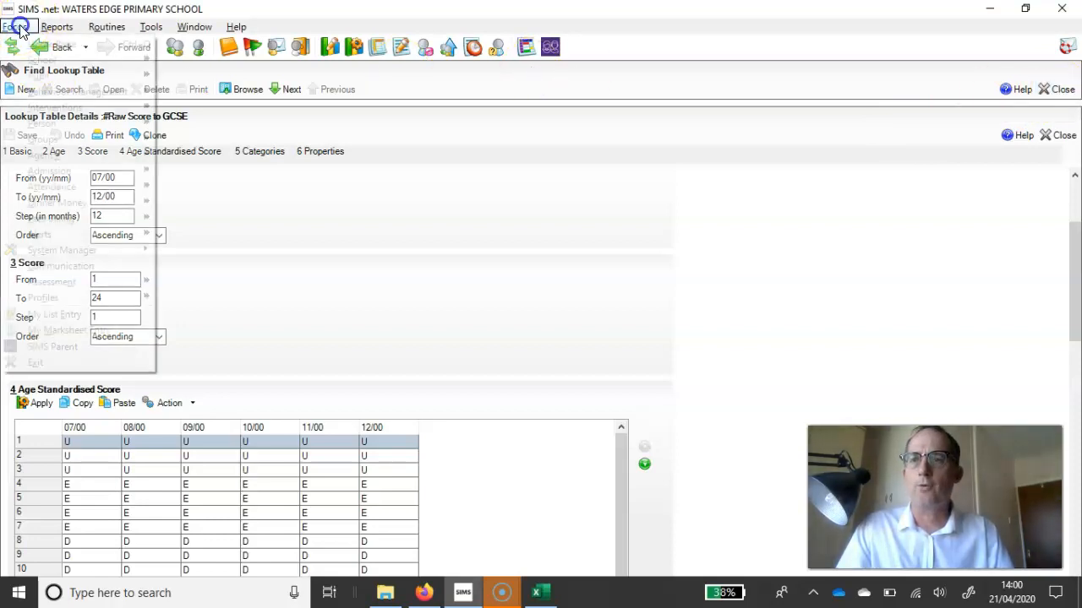
mouse_move(101, 281)
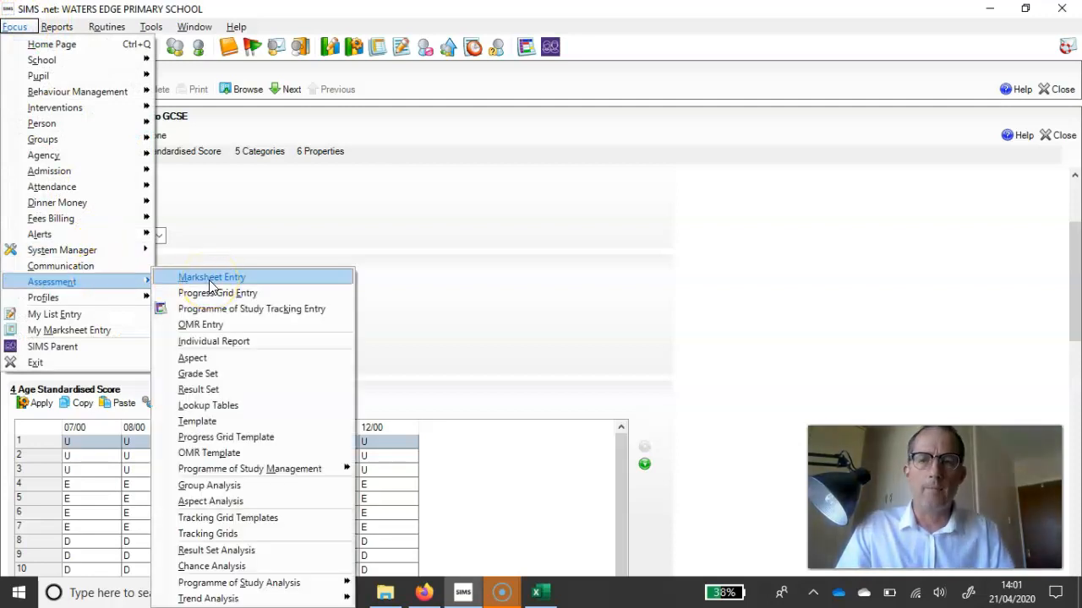
left_click(213, 356)
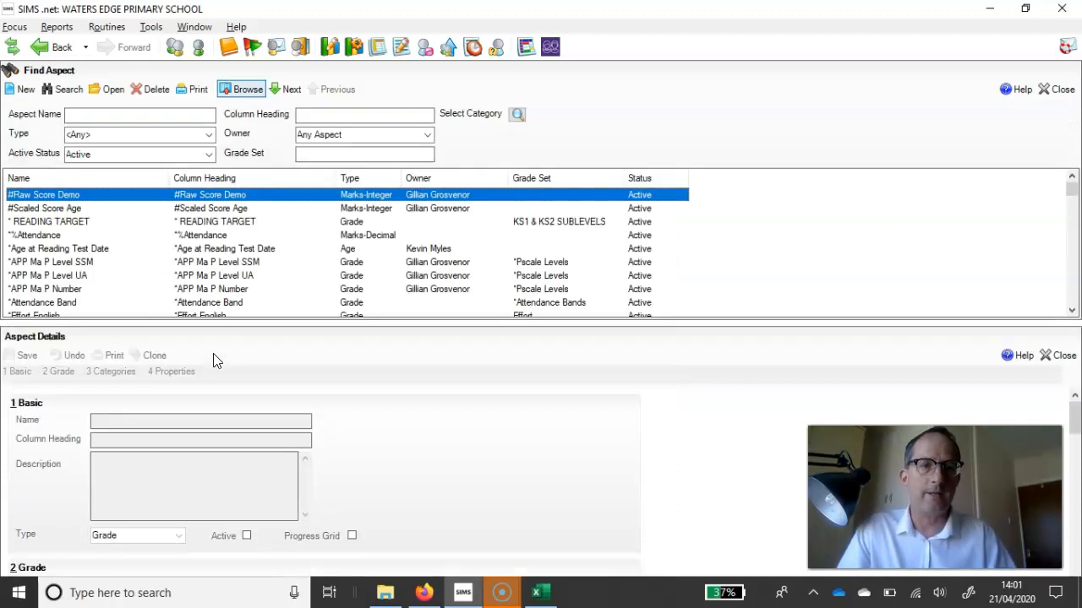
left_click(24, 91)
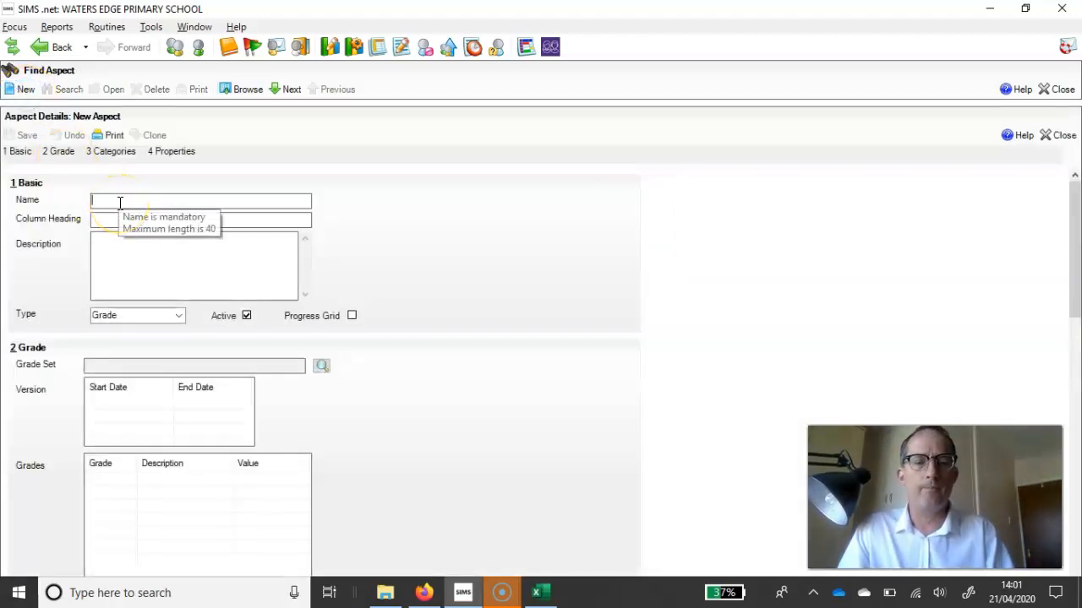
type("#GCSE")
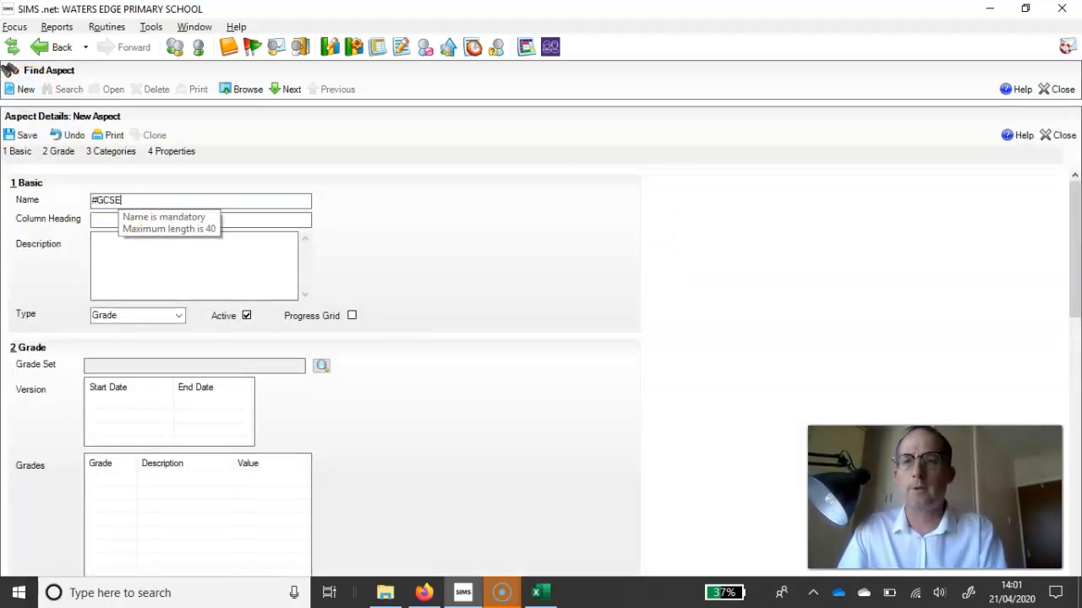
type(" Grade")
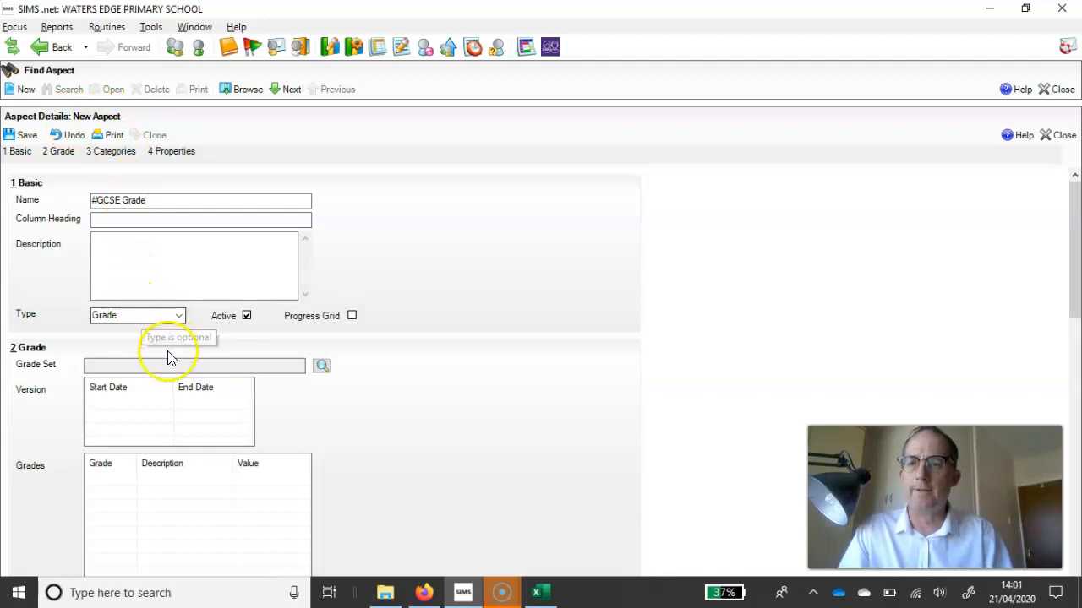
Assign the grade set #GCSE A*-U to the new aspect, then save and close it.
left_click(321, 366)
left_click(399, 173)
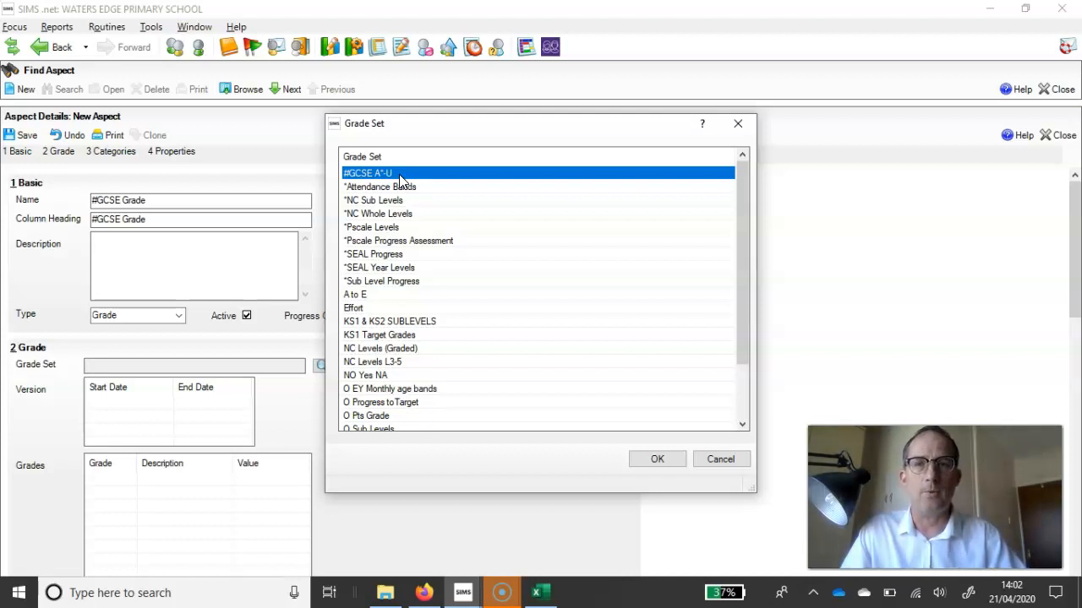
double_click(400, 180)
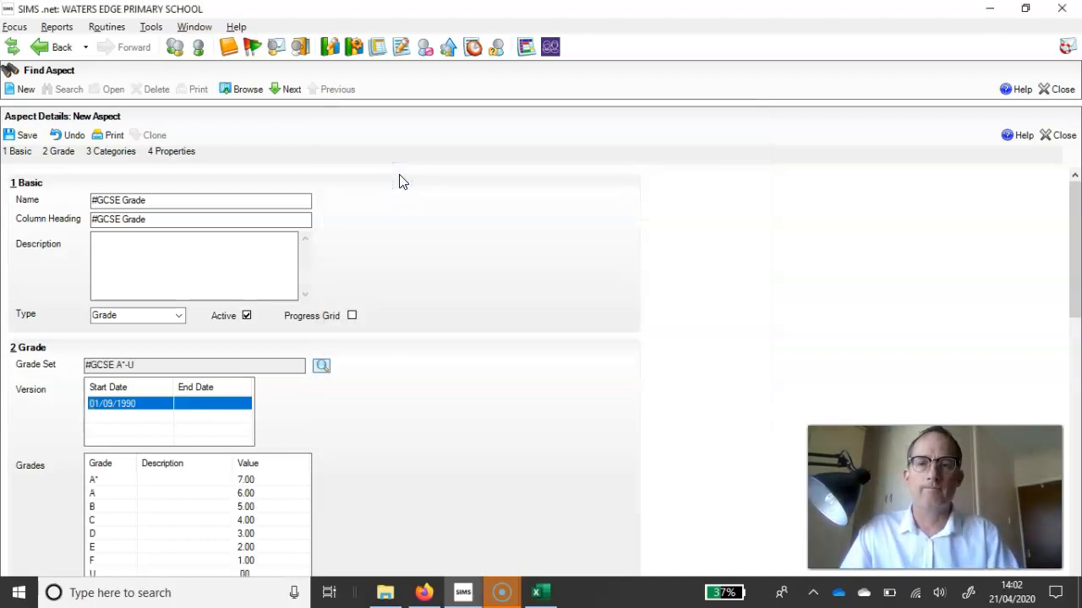
scroll(290, 415, "down", 1)
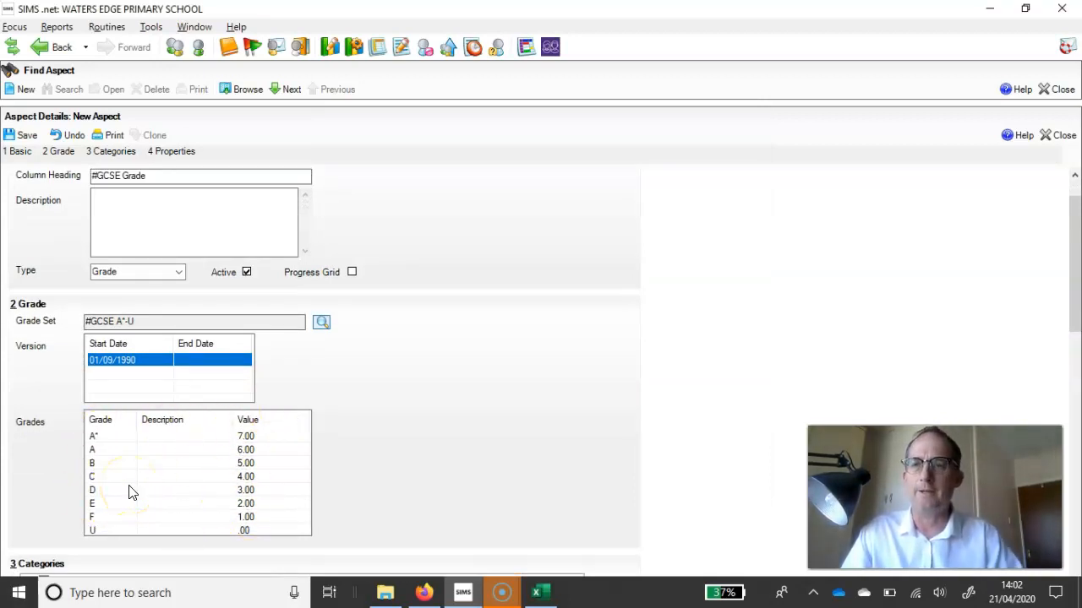
left_click(20, 137)
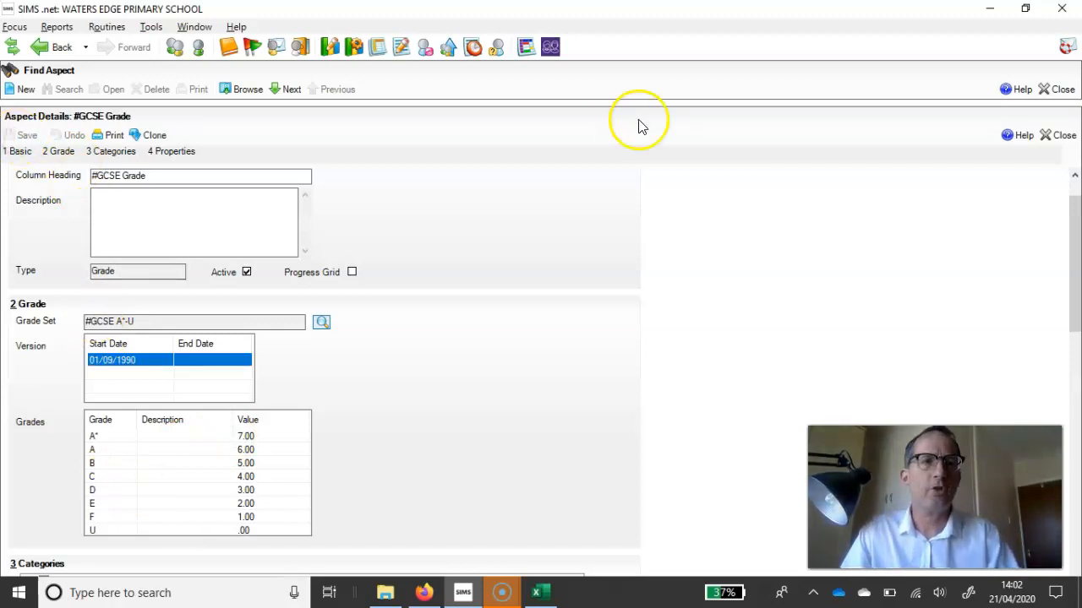
left_click(1058, 92)
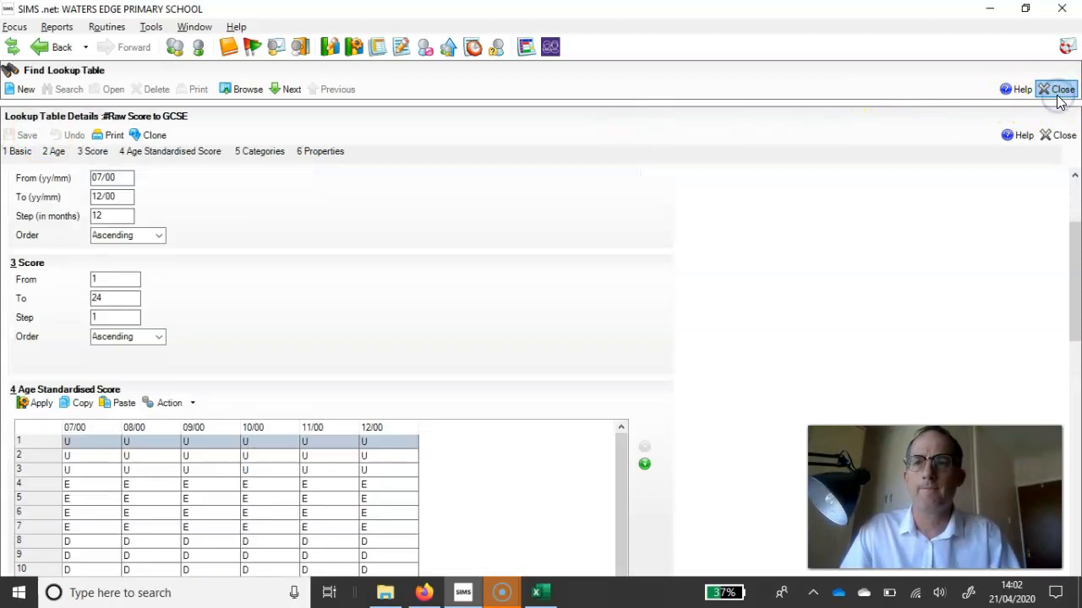
Start a new assessment template and name it #Lookup table demo.
left_click(15, 26)
mouse_move(82, 282)
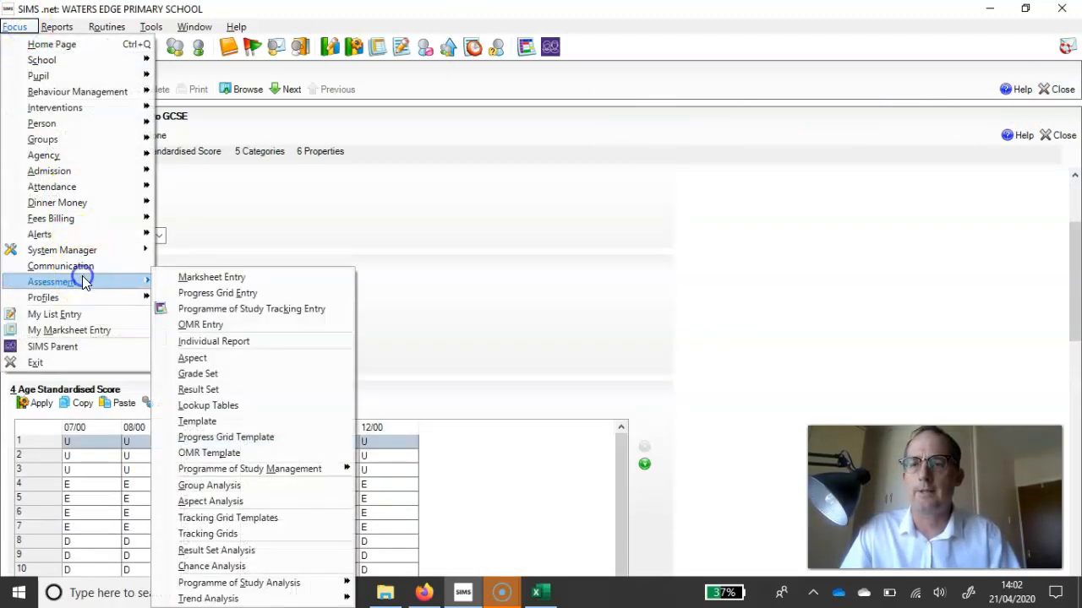
left_click(197, 421)
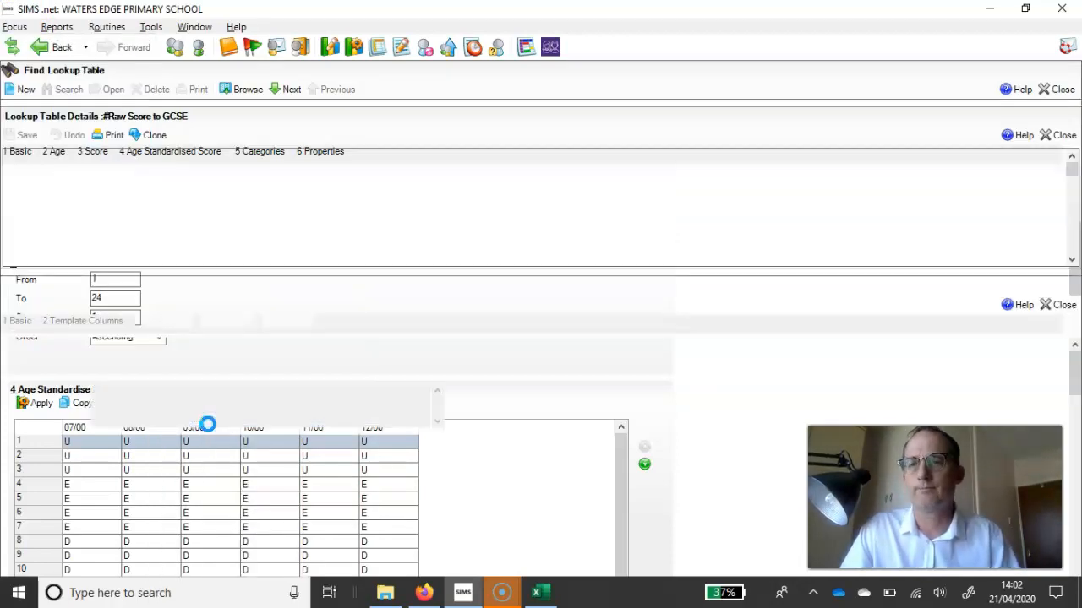
left_click(28, 91)
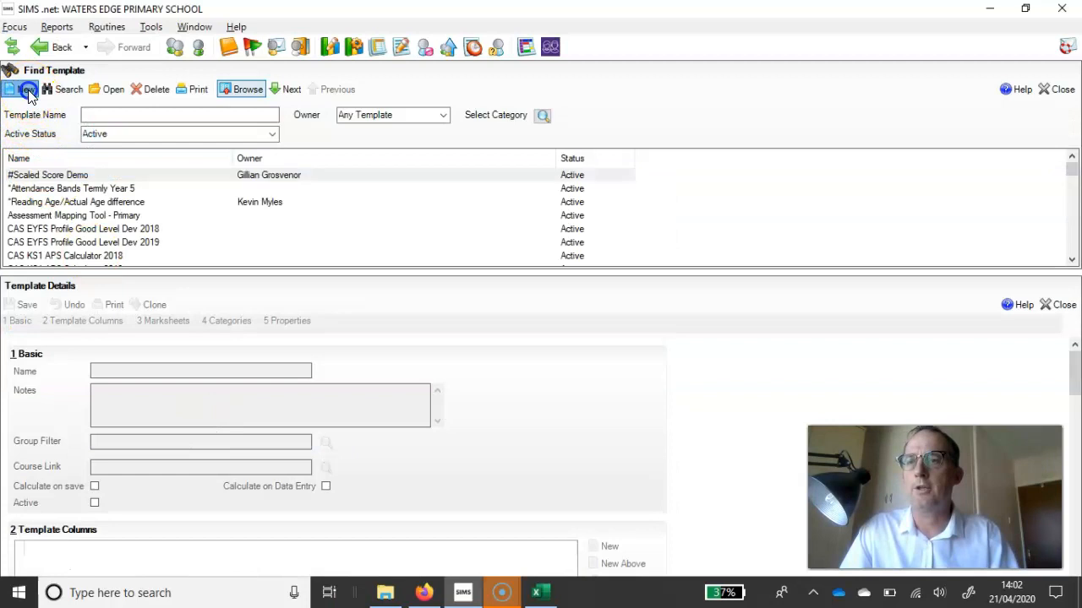
type("#Scaled Sco")
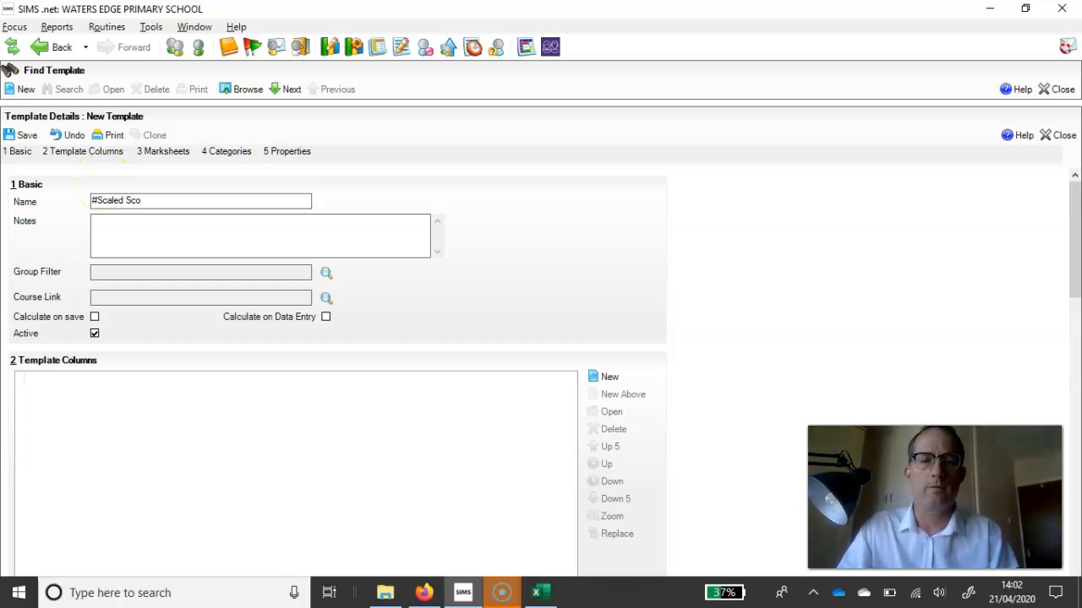
key("BackSpace")
key("BackSpace")
key("BackSpace")
key("BackSpace")
key("BackSpace")
key("BackSpace")
key("BackSpace")
key("BackSpace")
key("BackSpace")
key("BackSpace")
type("Lookup table demo")
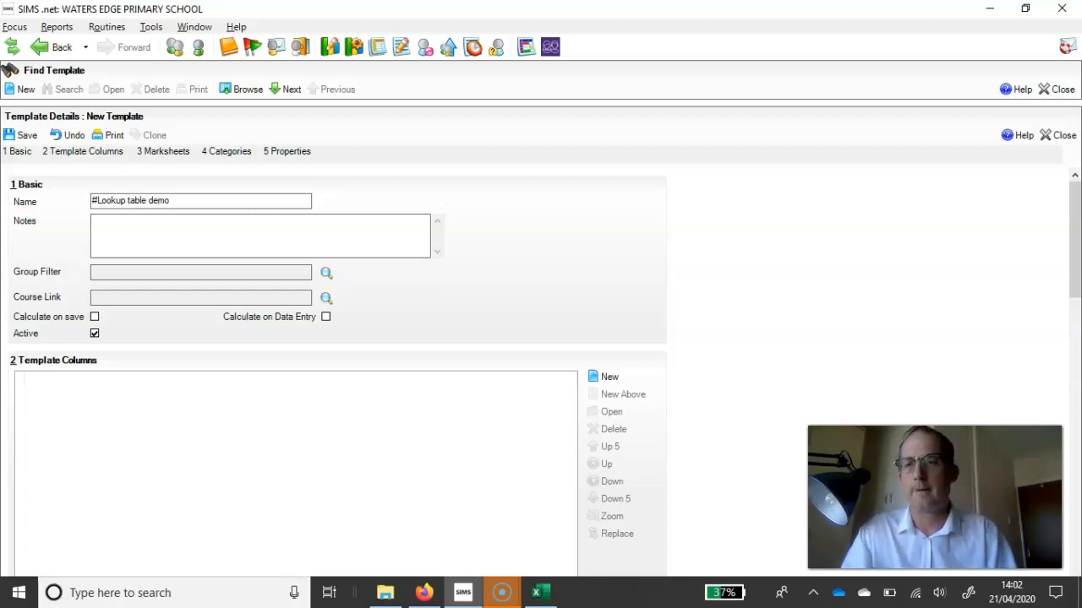
left_click(167, 234)
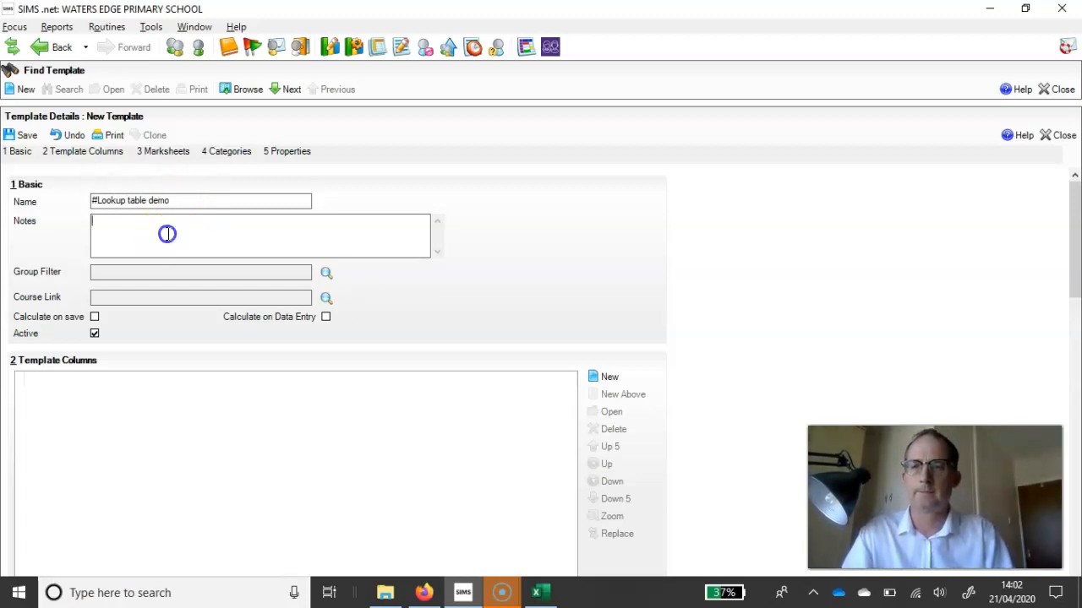
Start a data entry column for the template and assign it the result set TP Year 6.
left_click(603, 380)
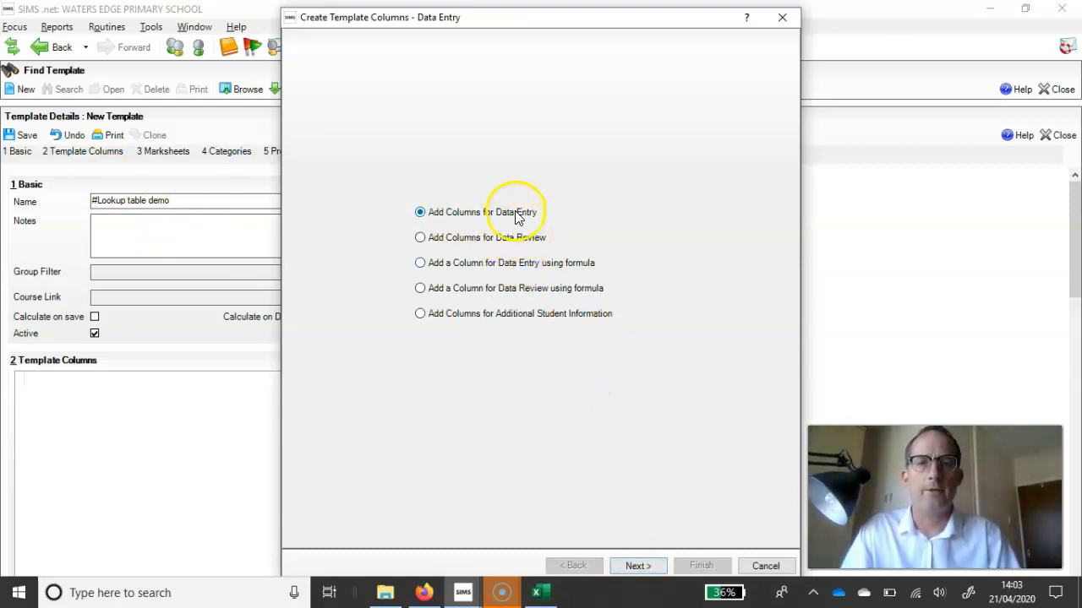
left_click(636, 566)
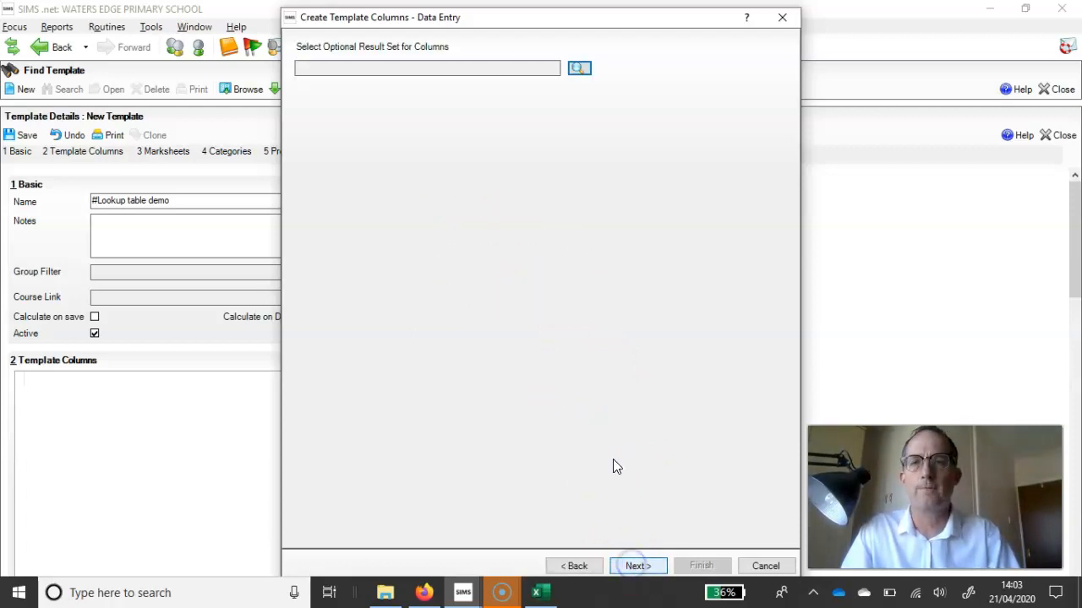
left_click(579, 68)
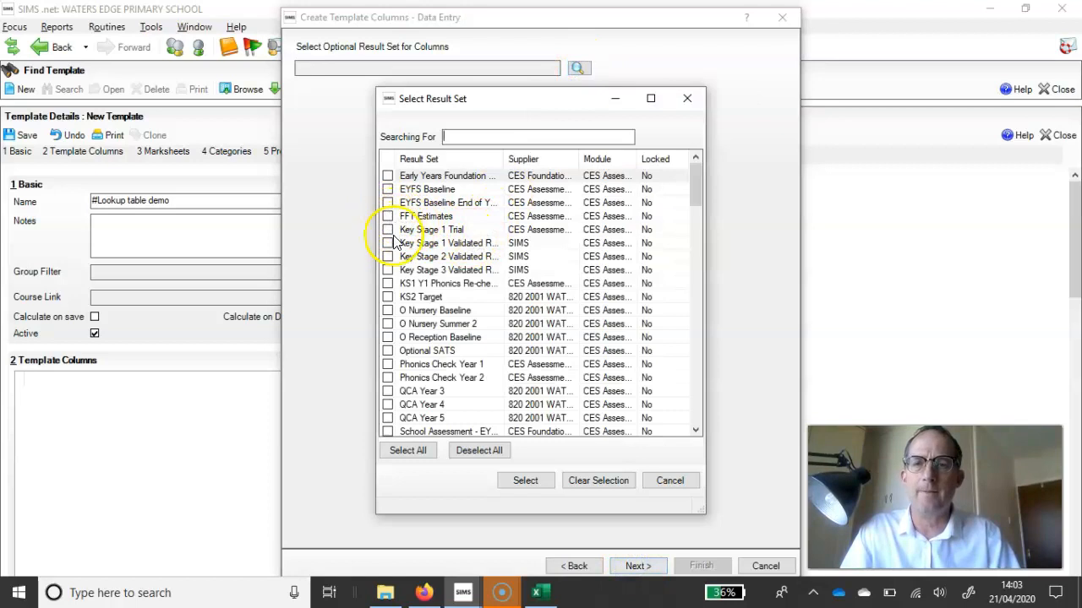
left_click(387, 230)
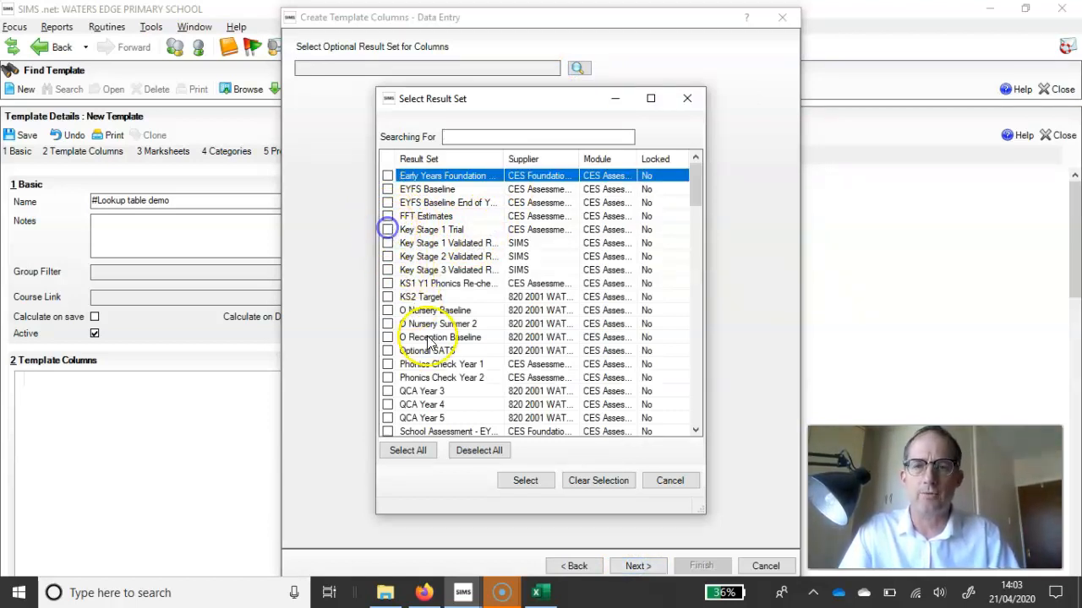
scroll(428, 342, "down", 2)
scroll(428, 343, "down", 18)
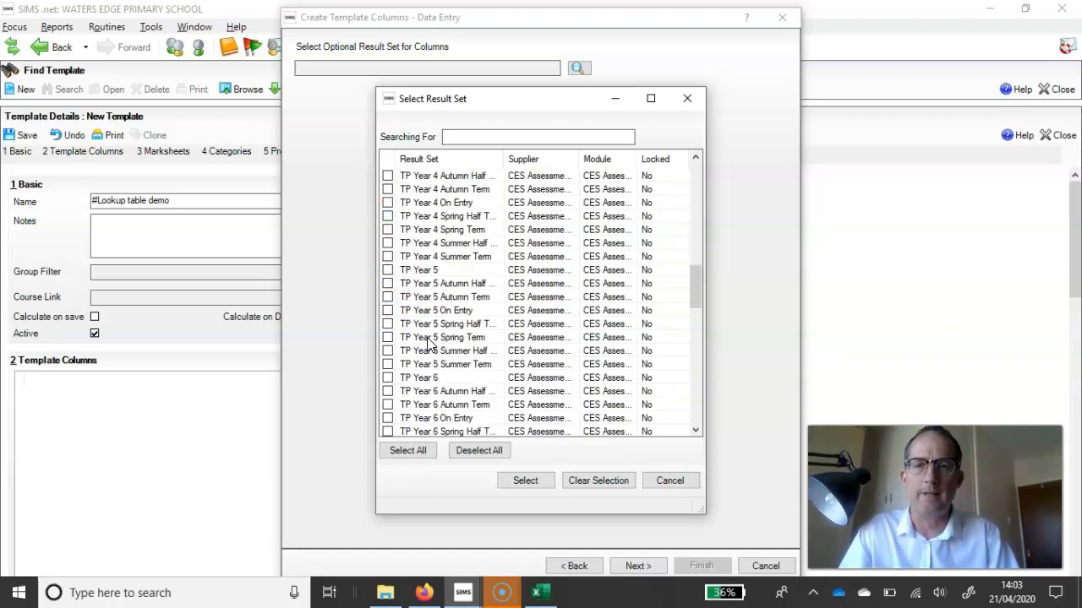
left_click(387, 256)
left_click(526, 480)
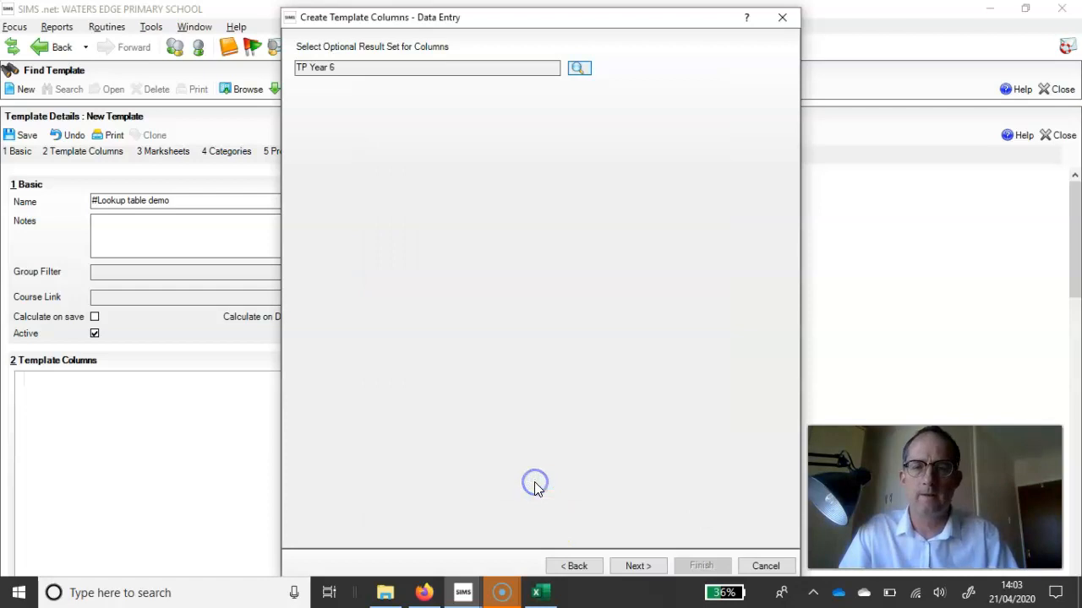
left_click(635, 565)
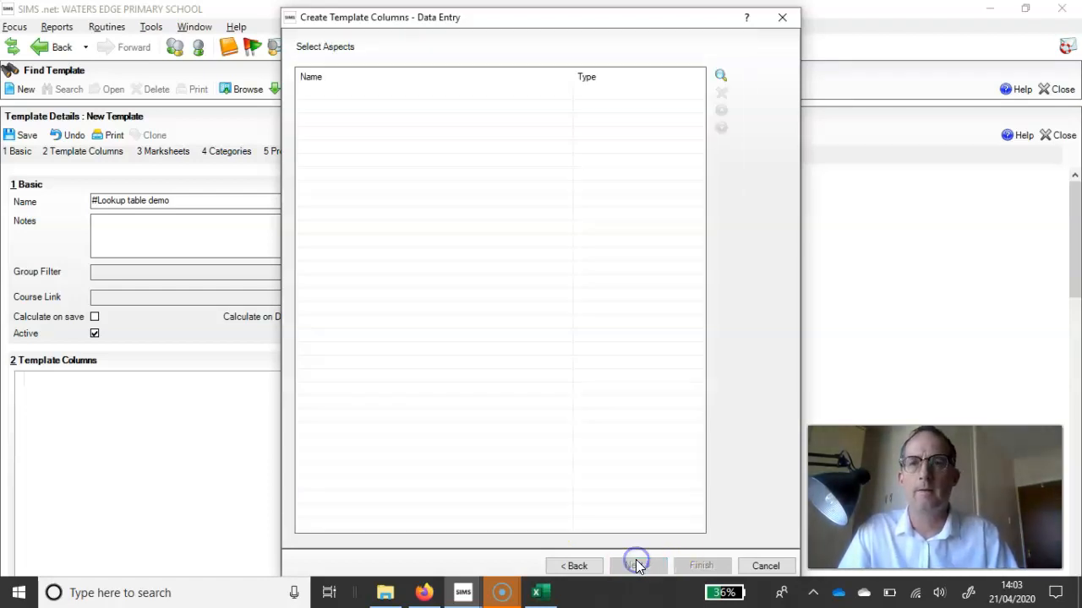
Choose the #Raw Score Demo aspect for the data entry column and finish adding it to the template.
left_click(721, 76)
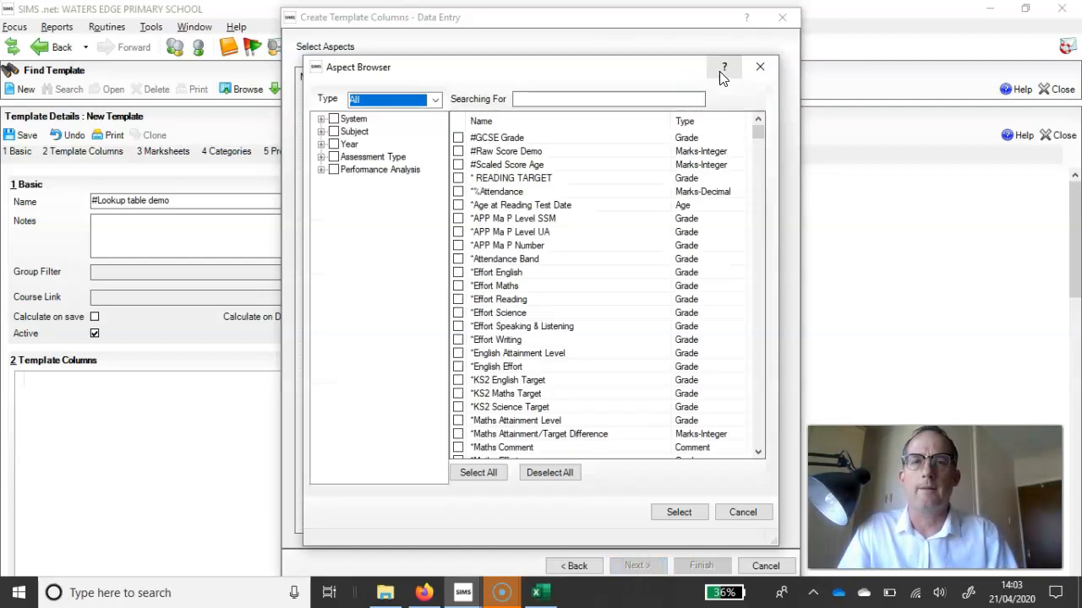
left_click(457, 151)
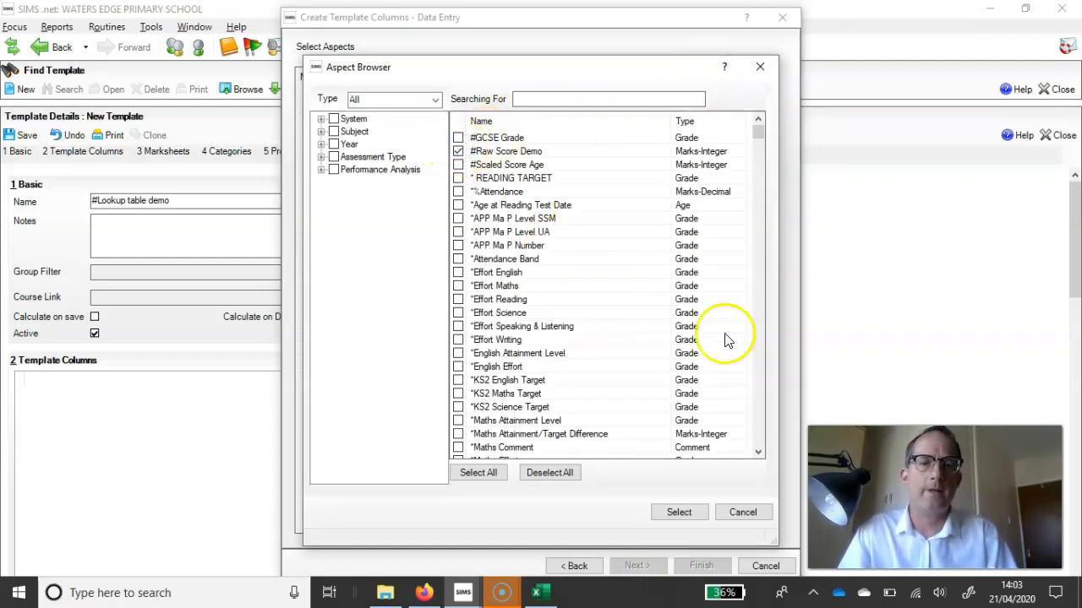
left_click(678, 513)
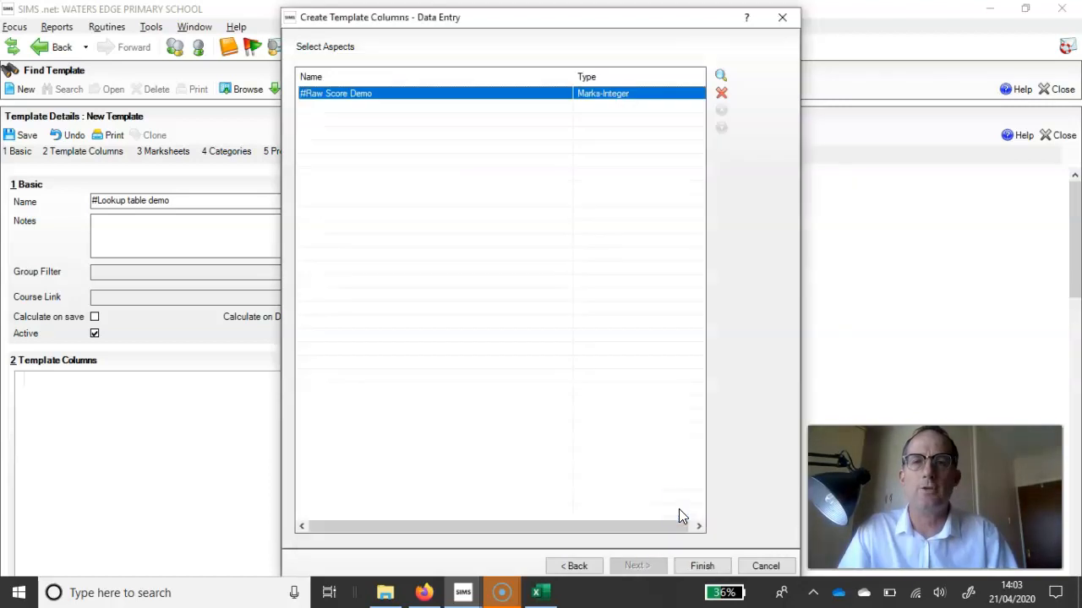
left_click(700, 565)
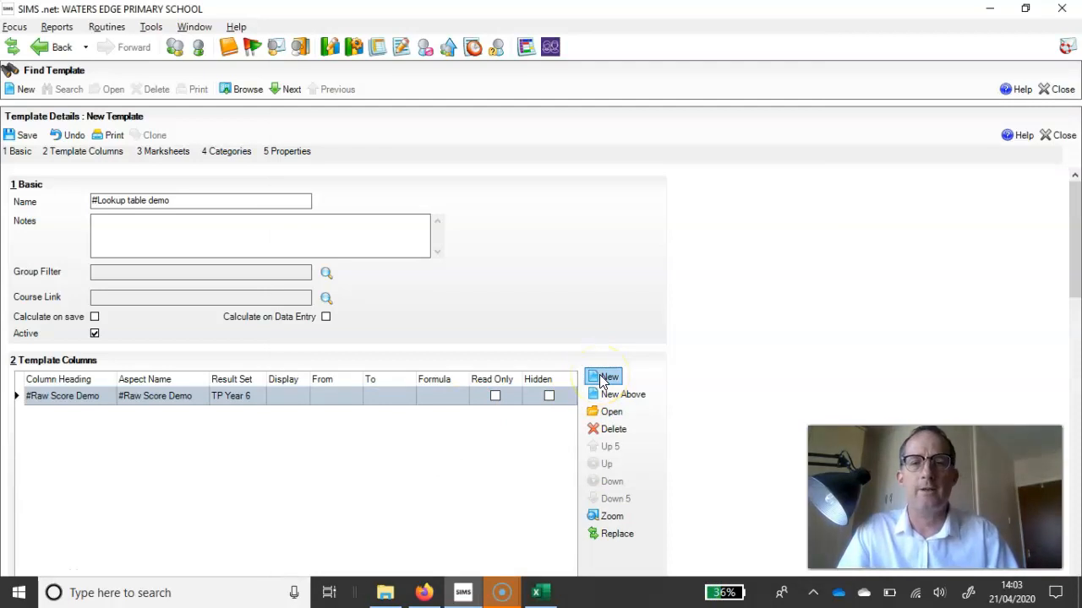
Start a second template column for data entry using a formula, with the result set TP Year 6.
left_click(603, 376)
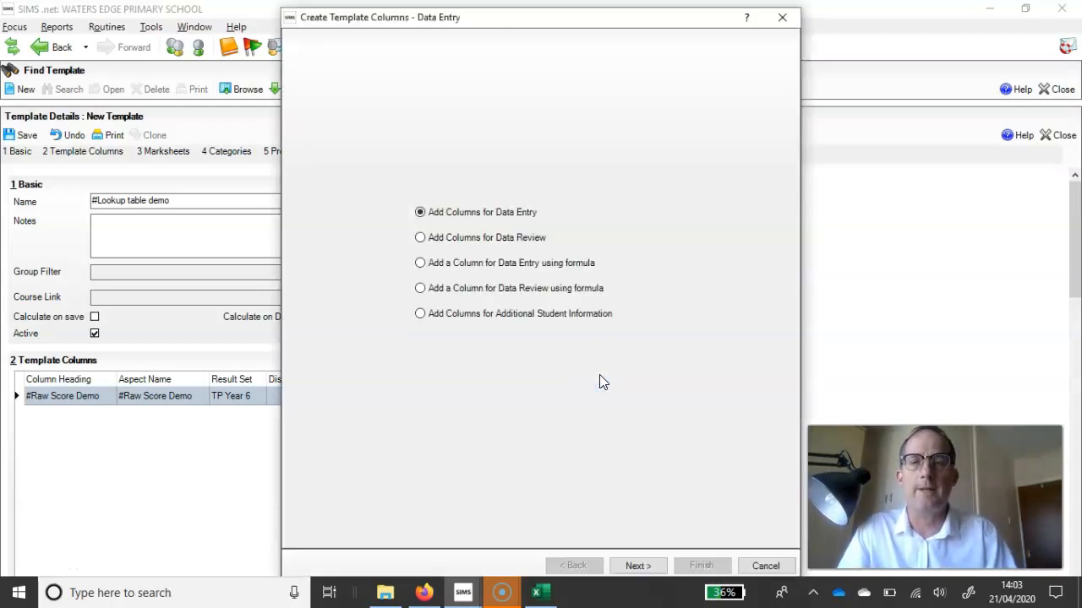
left_click(481, 265)
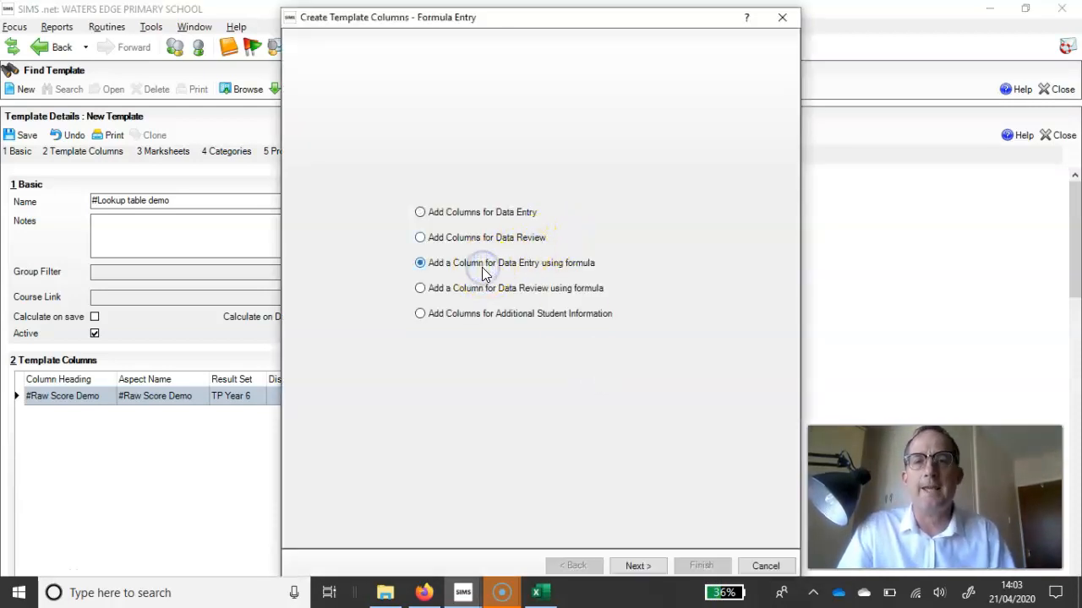
left_click(639, 569)
left_click(580, 68)
scroll(499, 270, "down", 10)
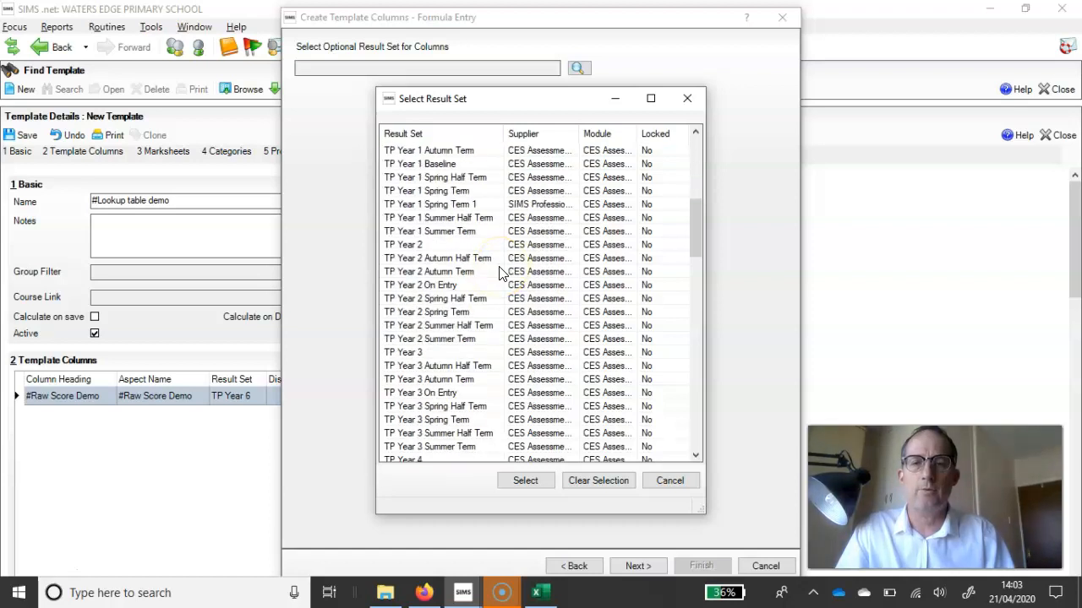
scroll(498, 273, "down", 3)
scroll(498, 272, "down", 3)
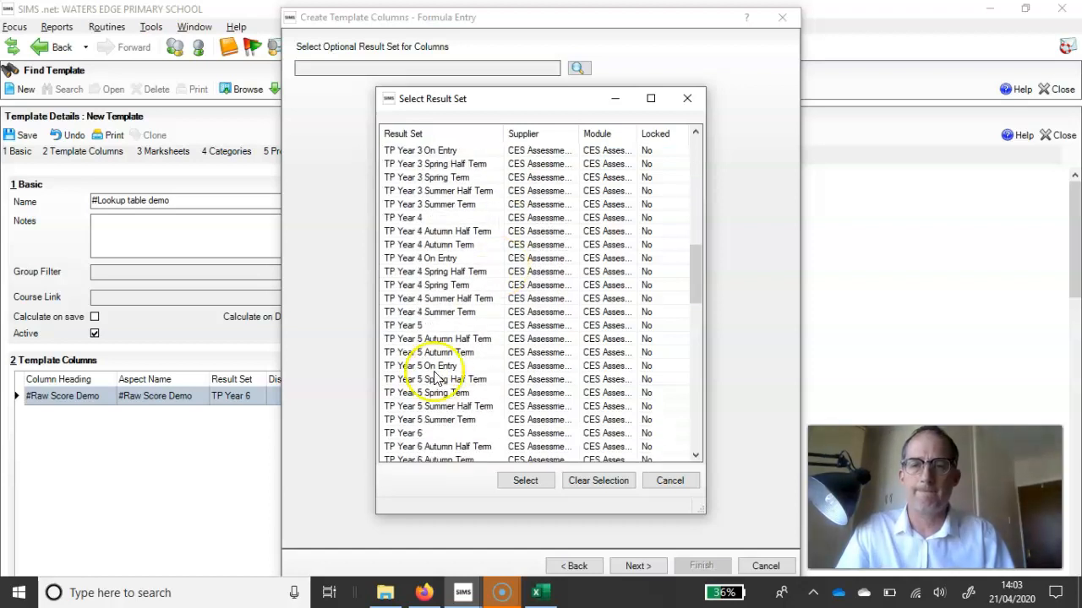
left_click(413, 434)
double_click(413, 433)
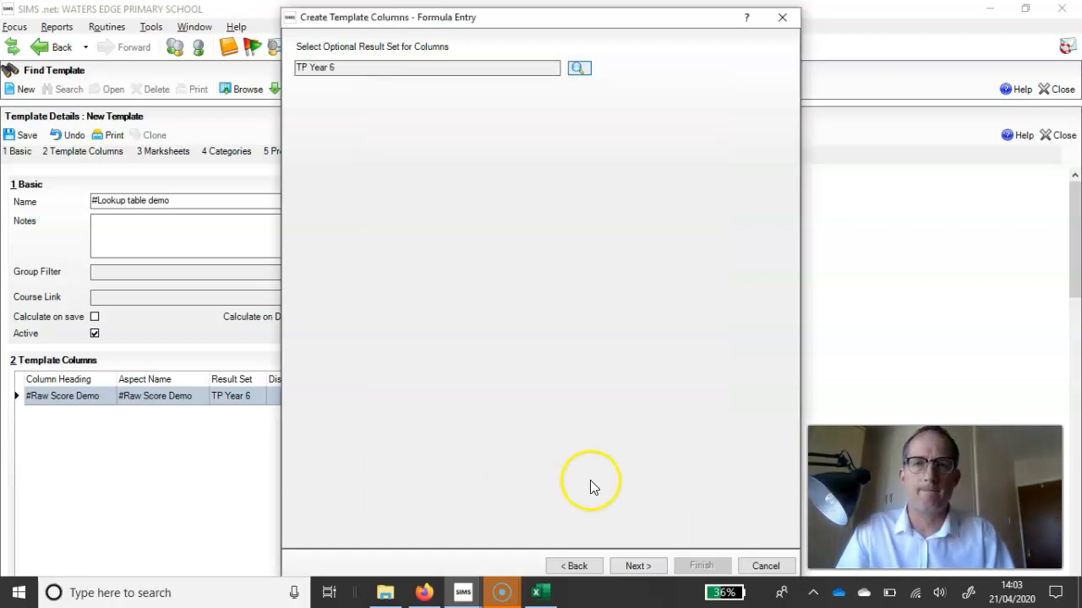
left_click(635, 566)
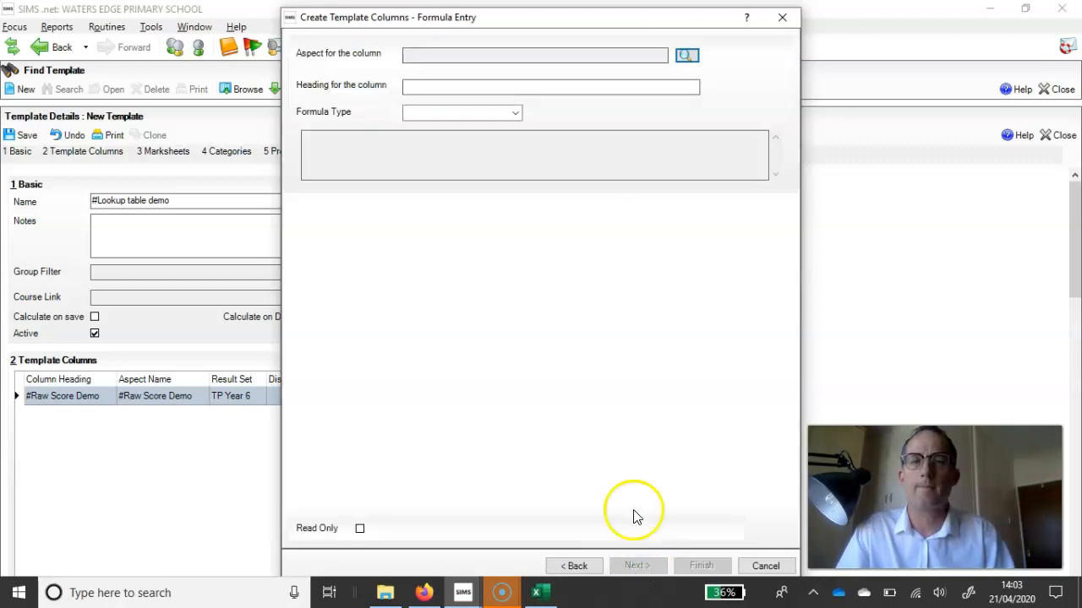
Assign the #GCSE Grade aspect to the formula column and set its formula type to LOOKUP.
left_click(687, 55)
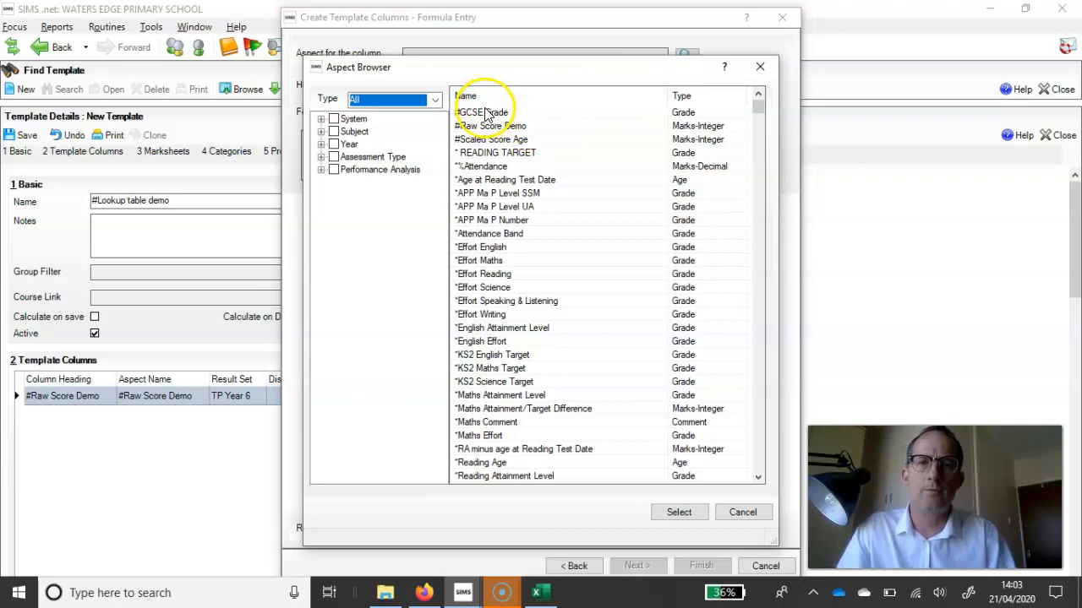
left_click(484, 114)
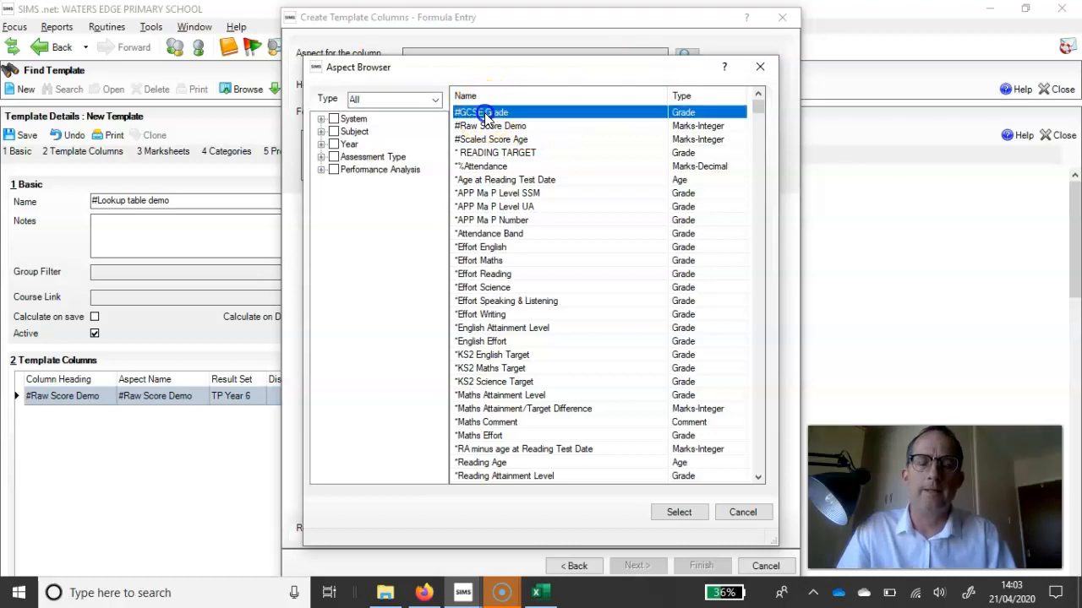
left_click(690, 513)
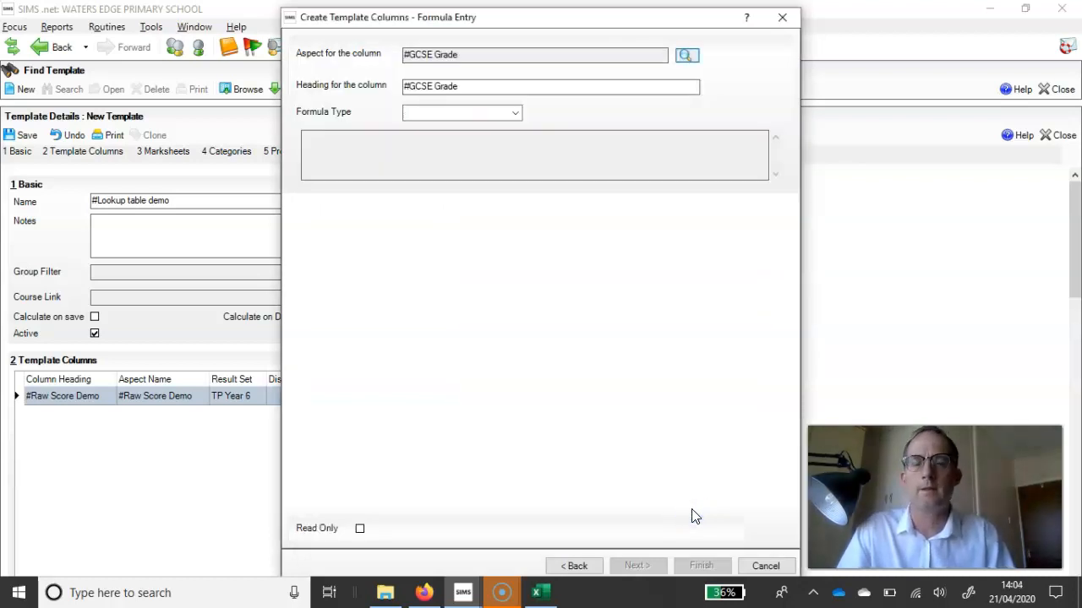
left_click(519, 113)
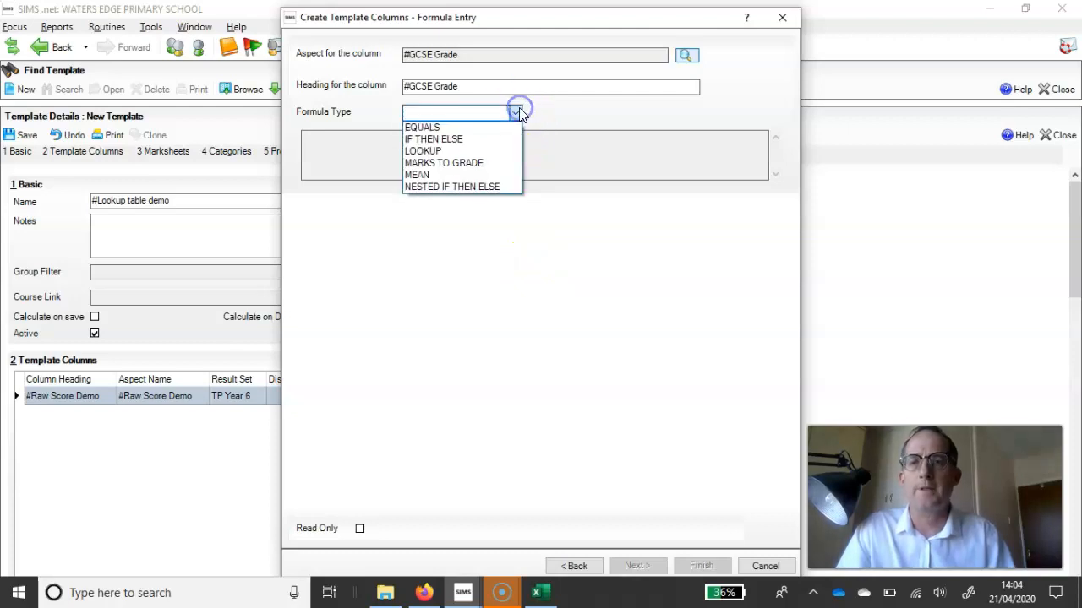
left_click(465, 152)
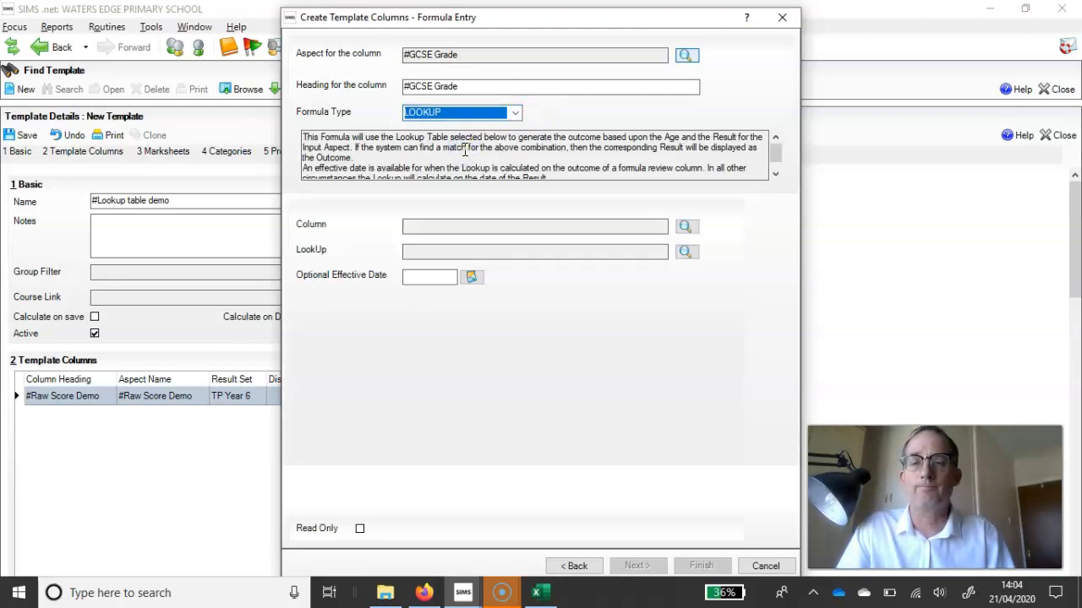
Link the formula to the #Raw Score Demo column and the #Raw Score to GCSE lookup, then add the column as read-only.
left_click(687, 228)
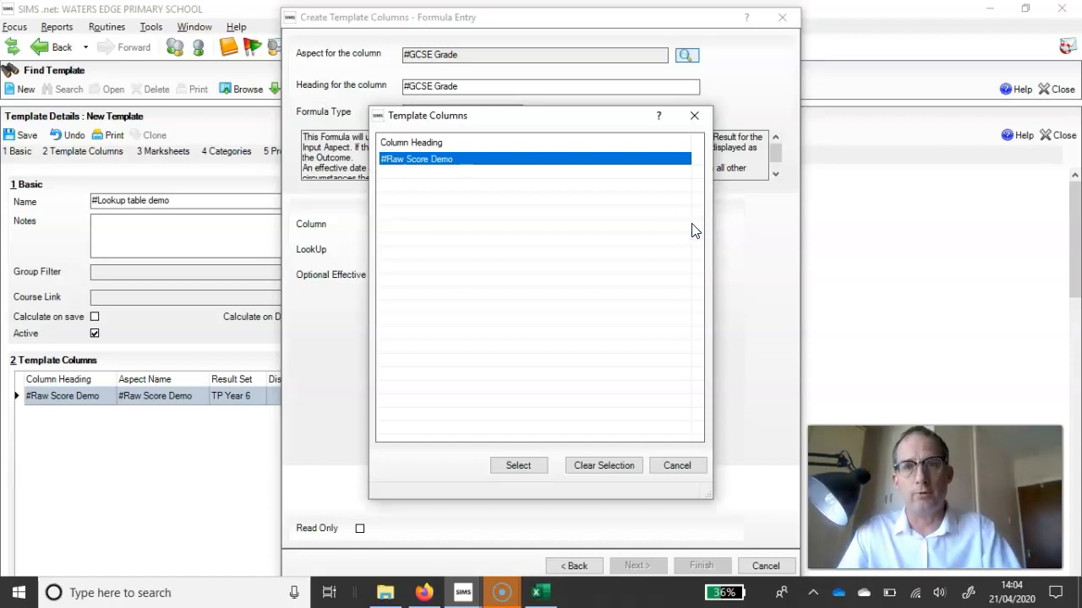
double_click(527, 159)
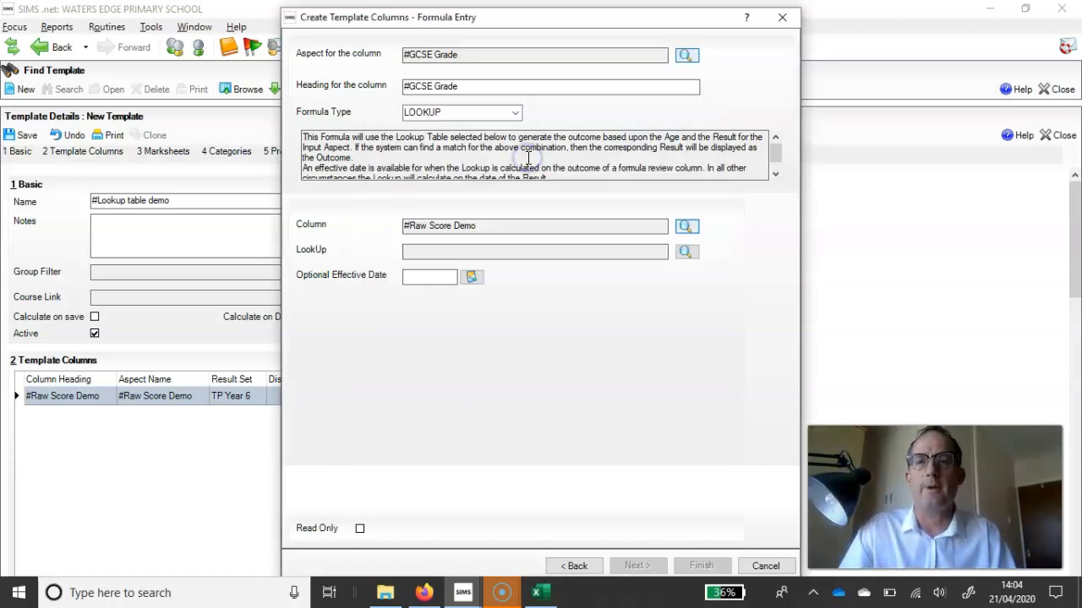
left_click(683, 255)
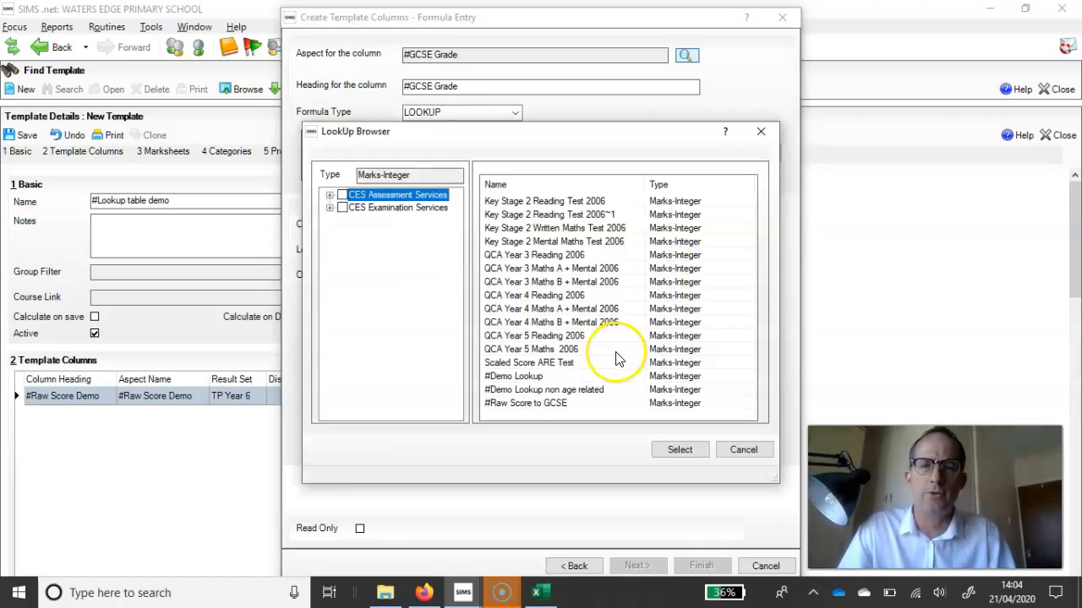
left_click(534, 405)
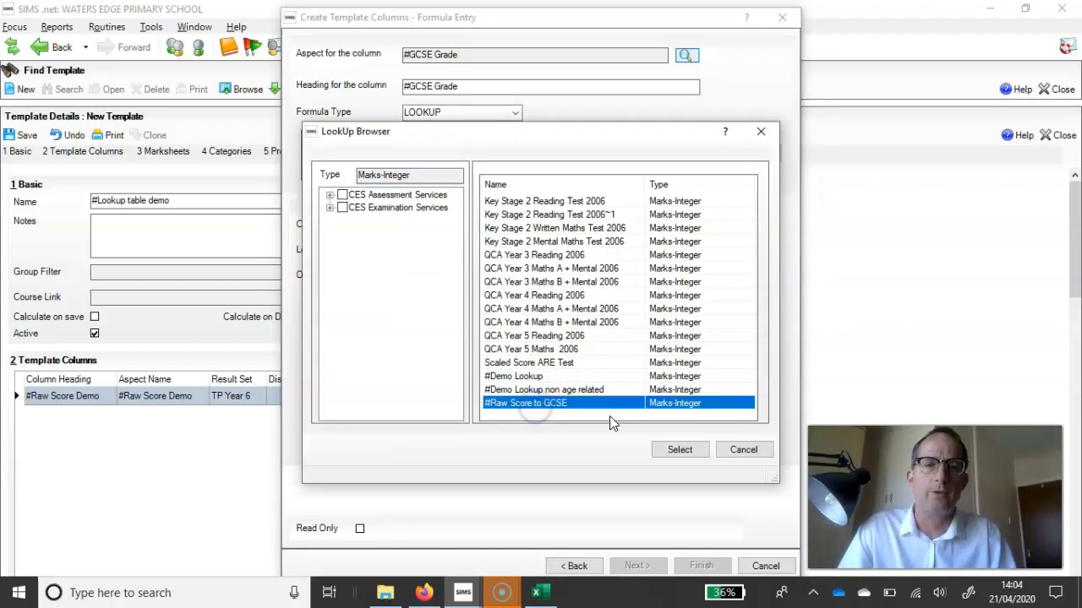
left_click(673, 450)
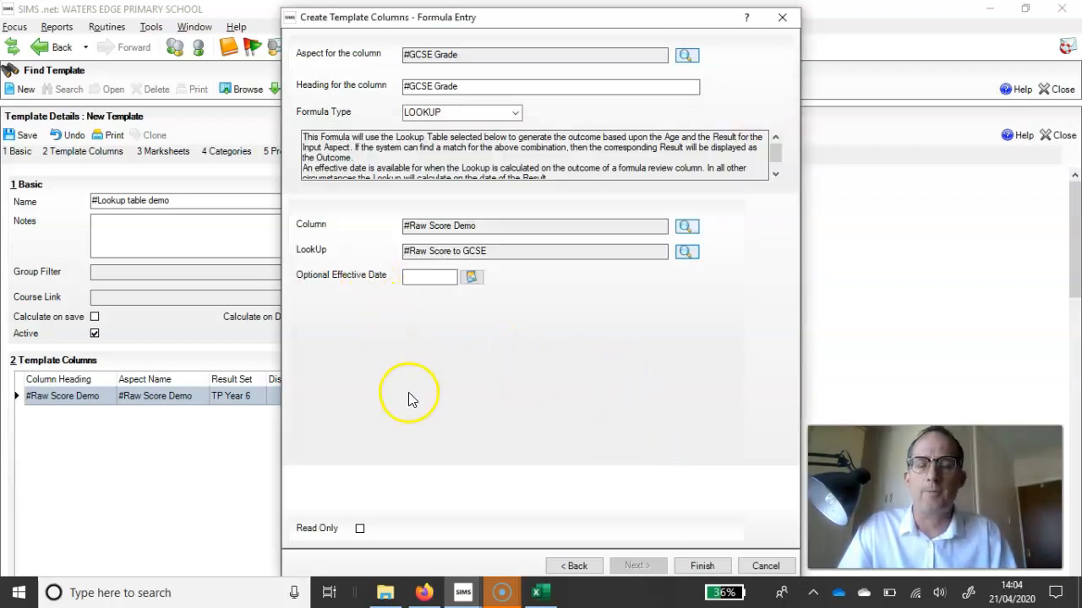
left_click(359, 528)
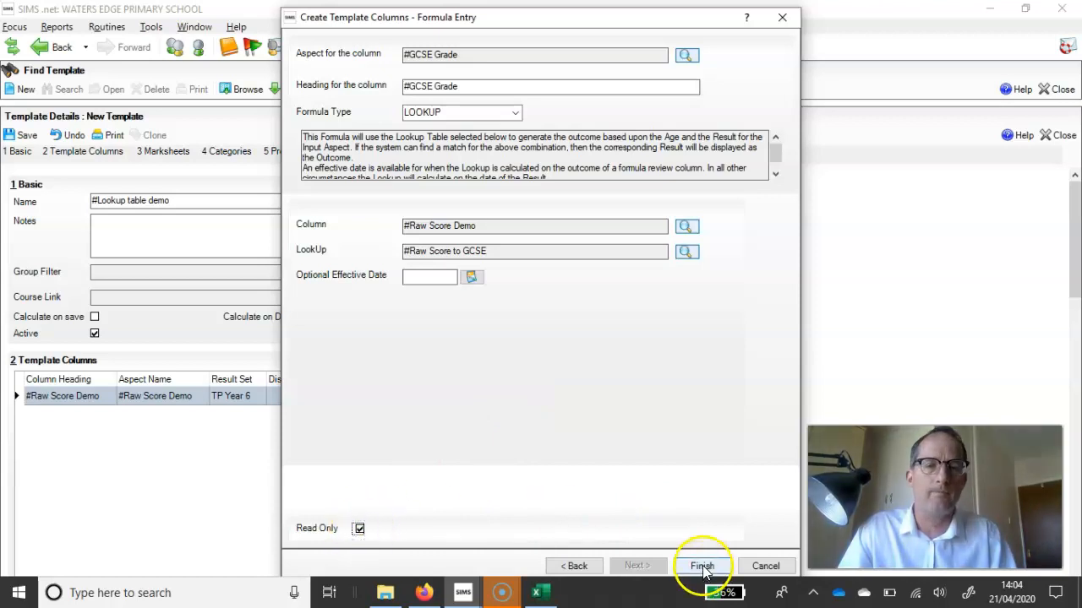
left_click(702, 566)
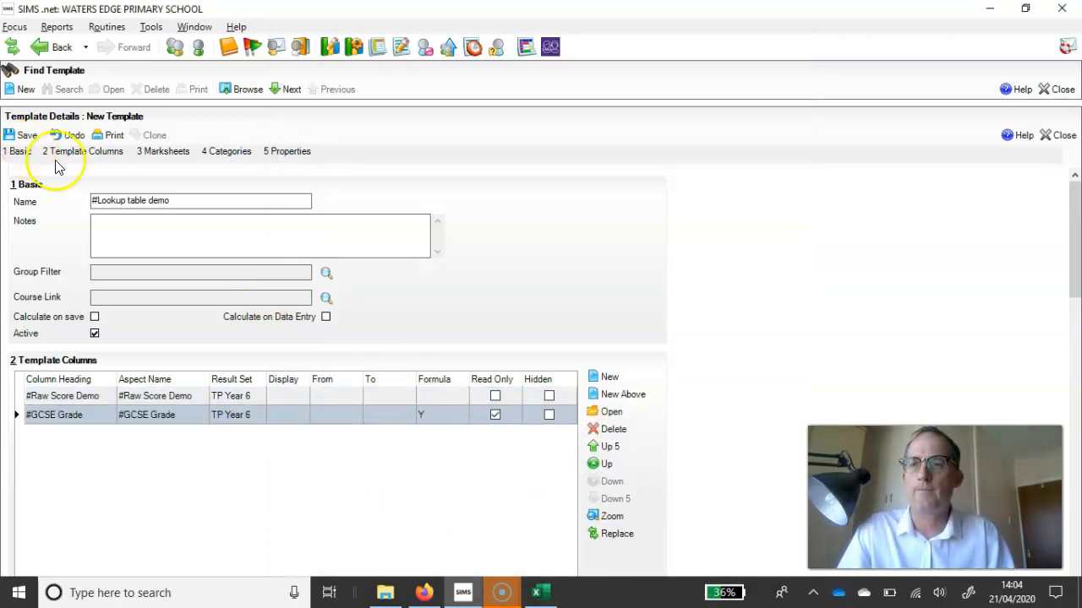
Add a marksheet for the Year 6 group to the #Lookup table demo template.
scroll(412, 308, "down", 5)
left_click(605, 410)
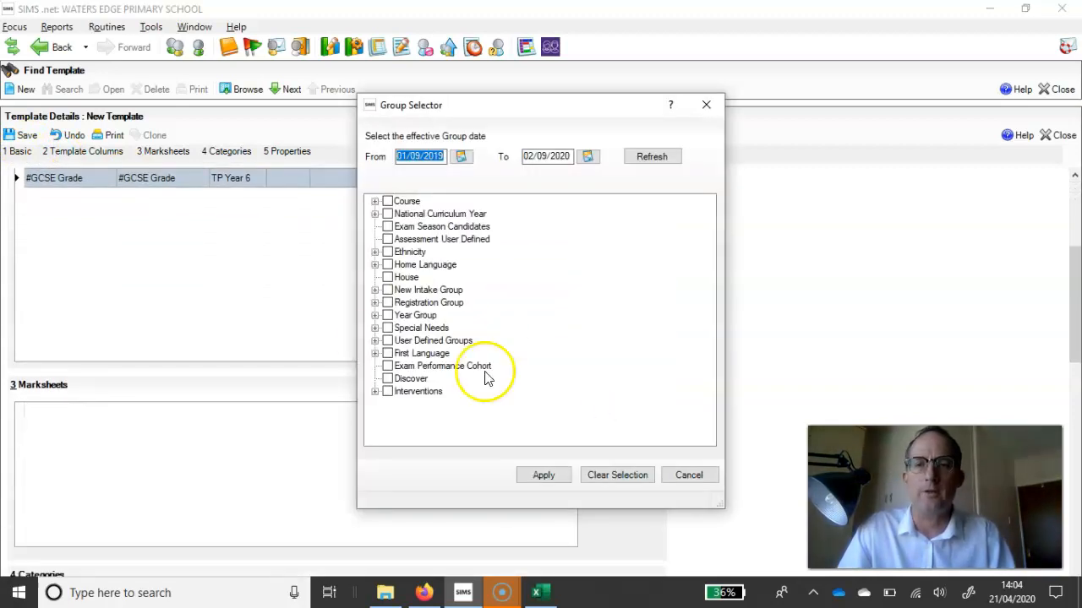
left_click(374, 315)
left_click(402, 391)
left_click(544, 476)
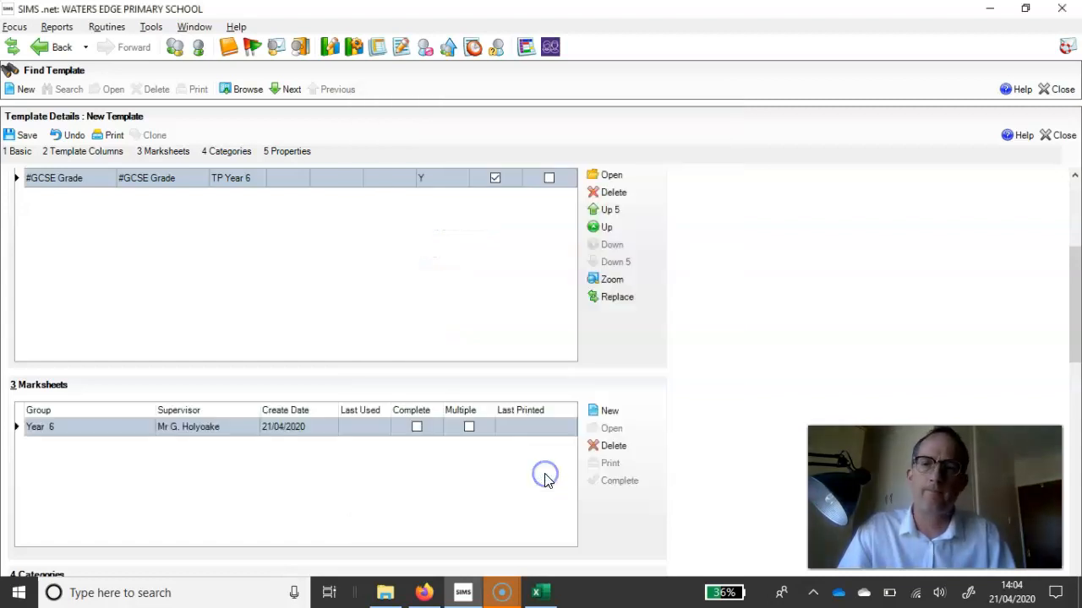
Save the template and open its Year 6 marksheet for data entry.
left_click(24, 136)
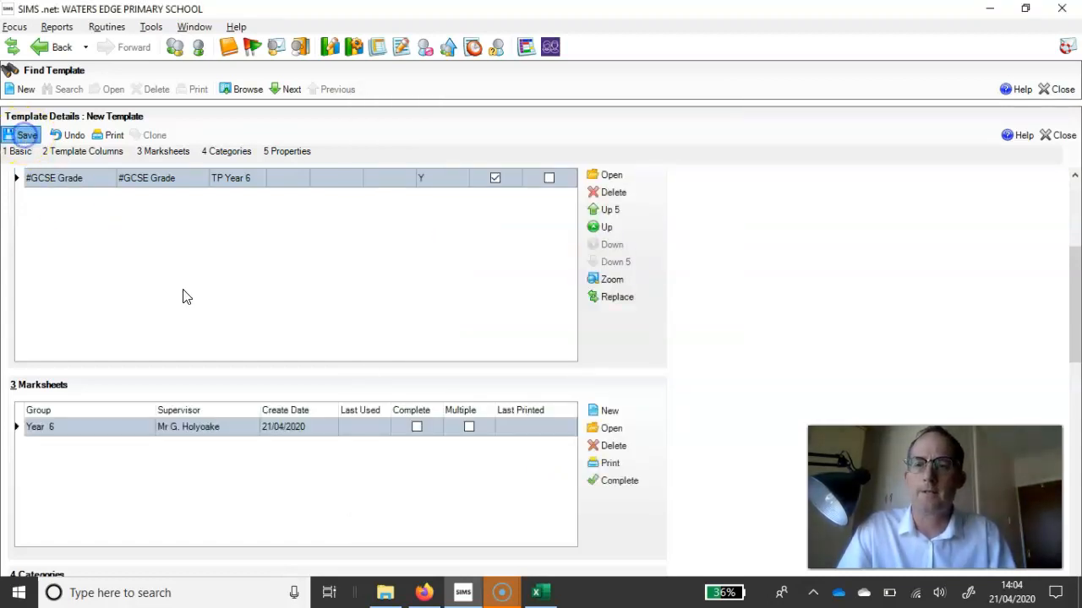
left_click(359, 429)
left_click(611, 429)
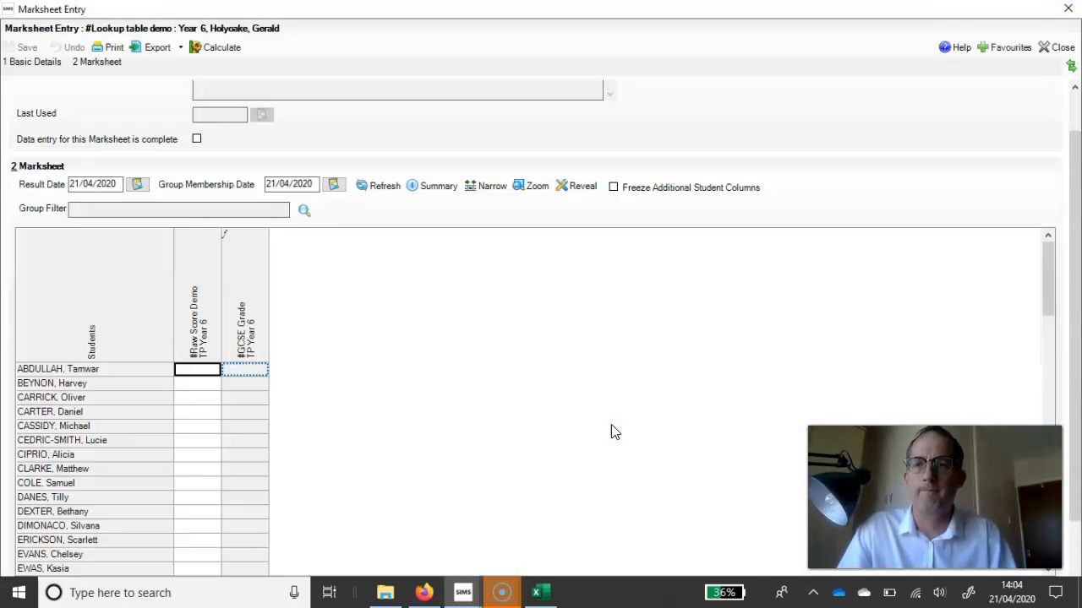
Enter raw scores of 23 and 12 for the first two students in the #Raw Score Demo column.
left_click(189, 373)
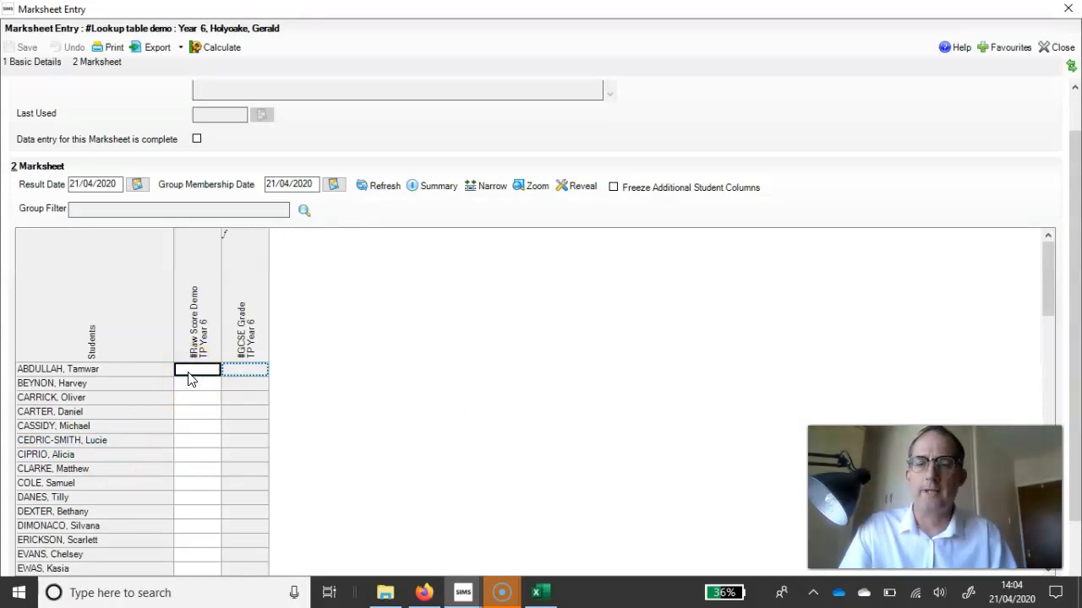
type("23")
key("Return")
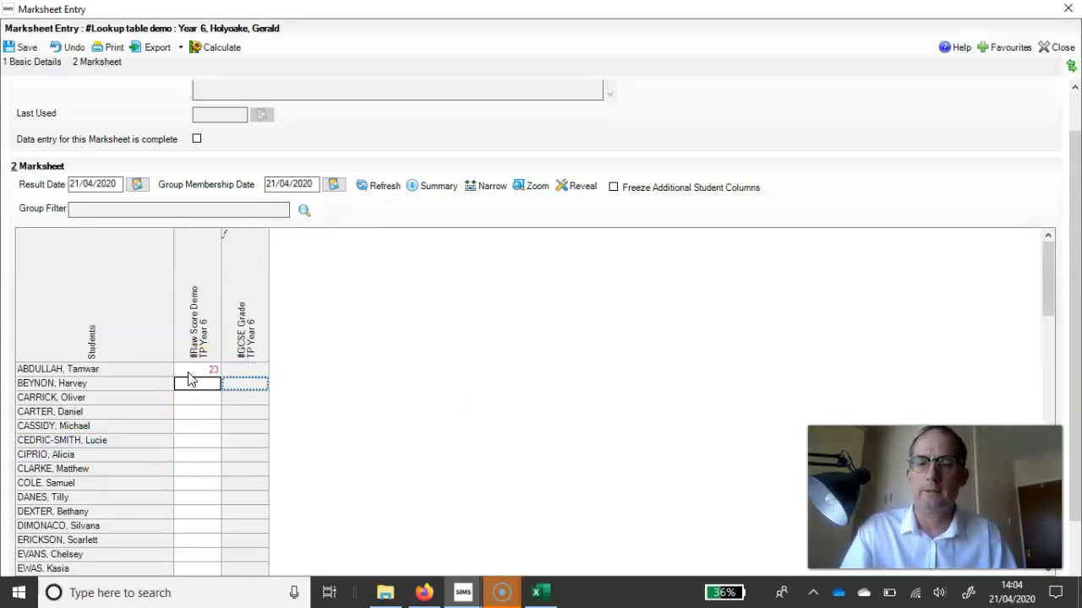
type("12")
key("Return")
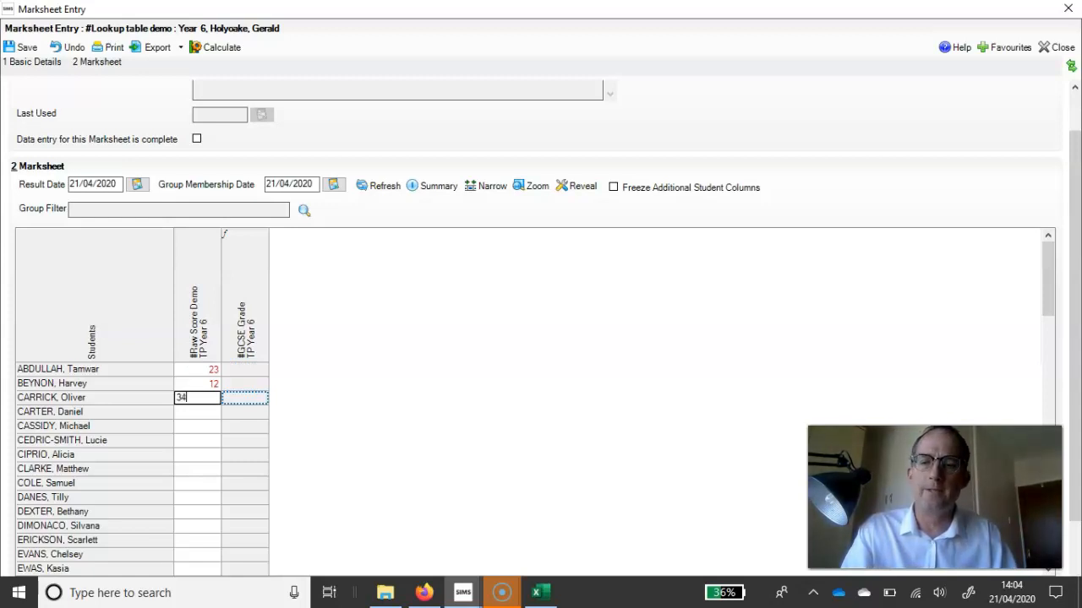
Try to enter a raw score of 34 for the third student in the #Raw Score Demo column.
key("Return")
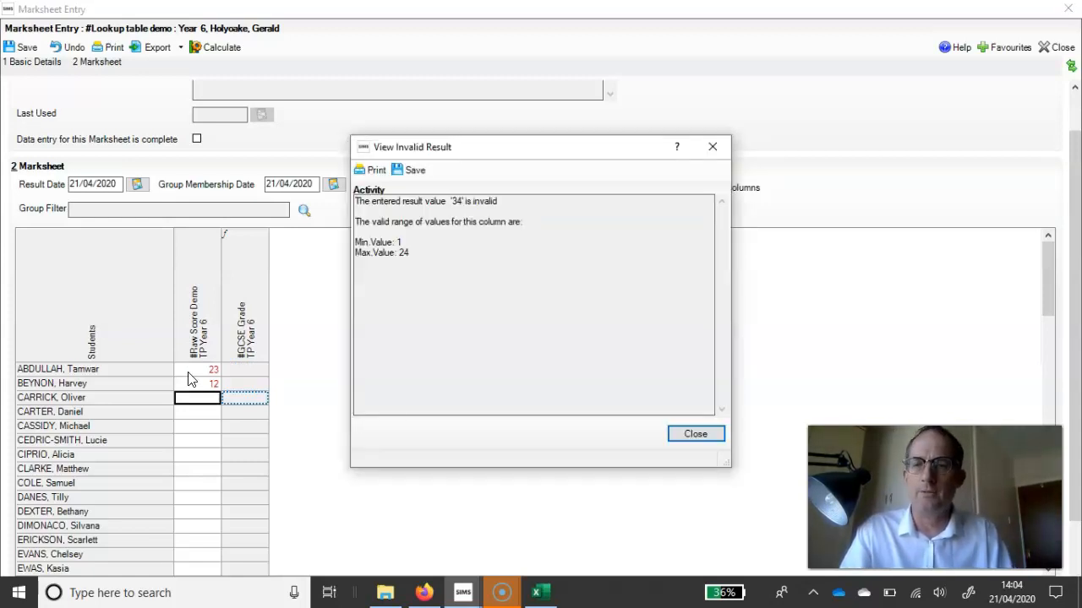
left_click(712, 146)
left_click(210, 400)
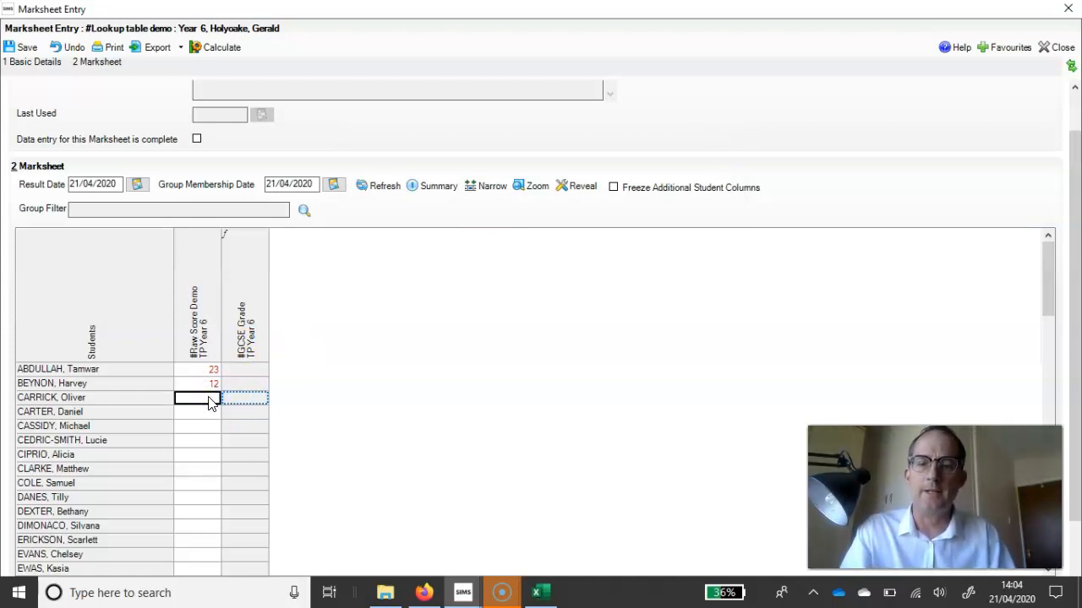
left_click(118, 192)
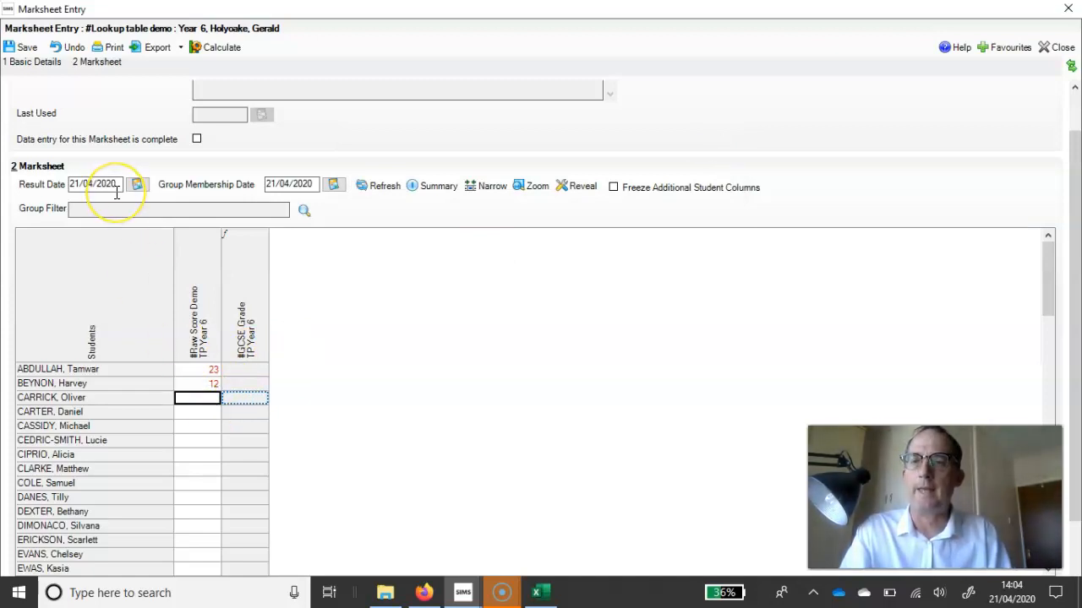
left_click(116, 186)
left_click_drag(116, 186, 70, 189)
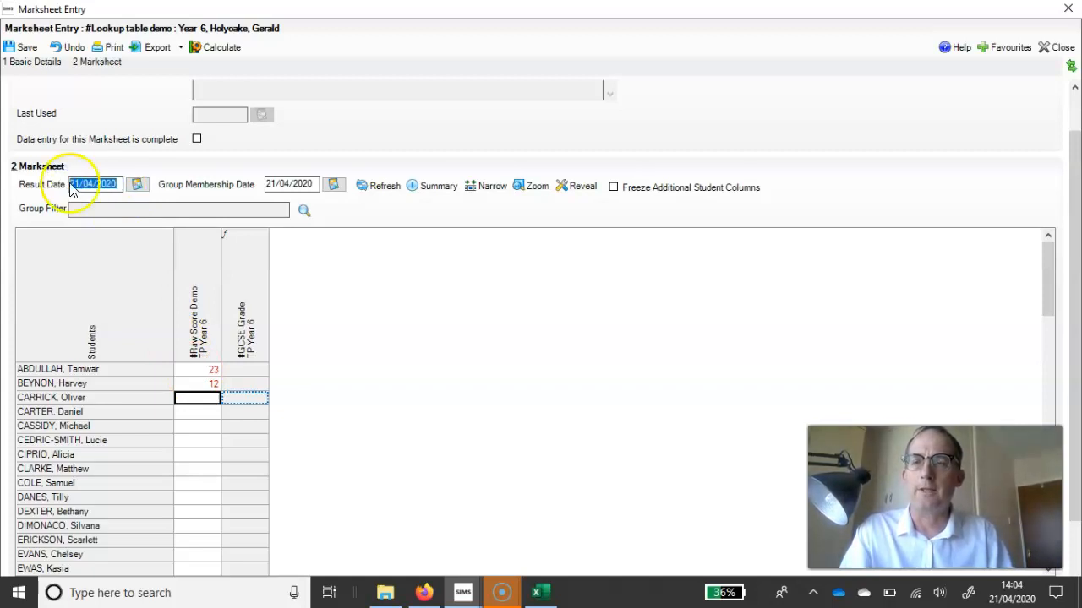
Enter raw scores of 12, 15 and 14 for the third to fifth students and calculate the GCSE grades.
left_click(207, 401)
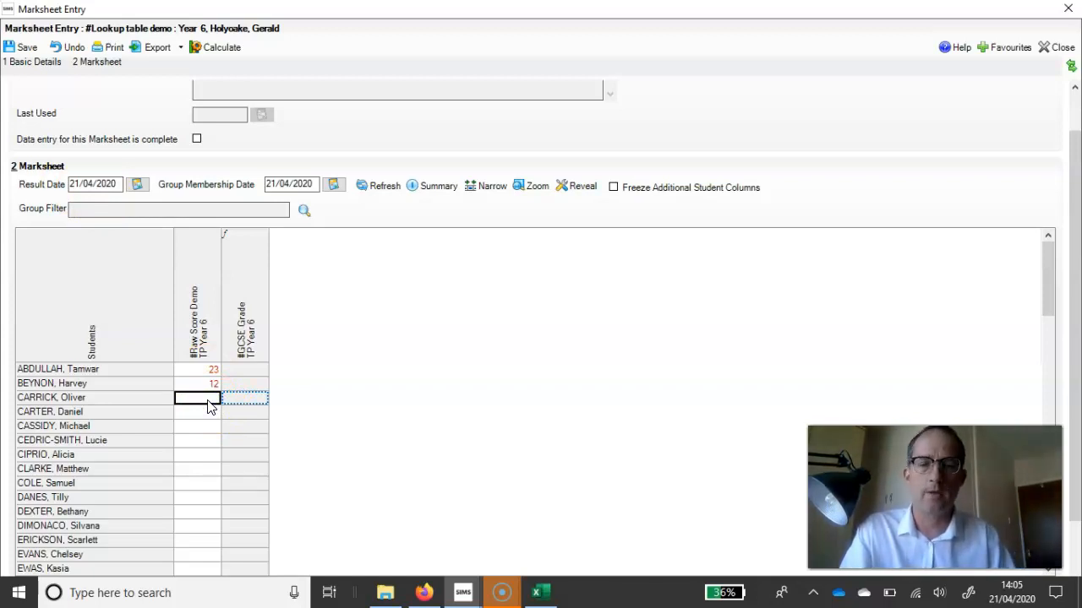
type("12")
key("Return")
key("Return")
type("14")
key("Return")
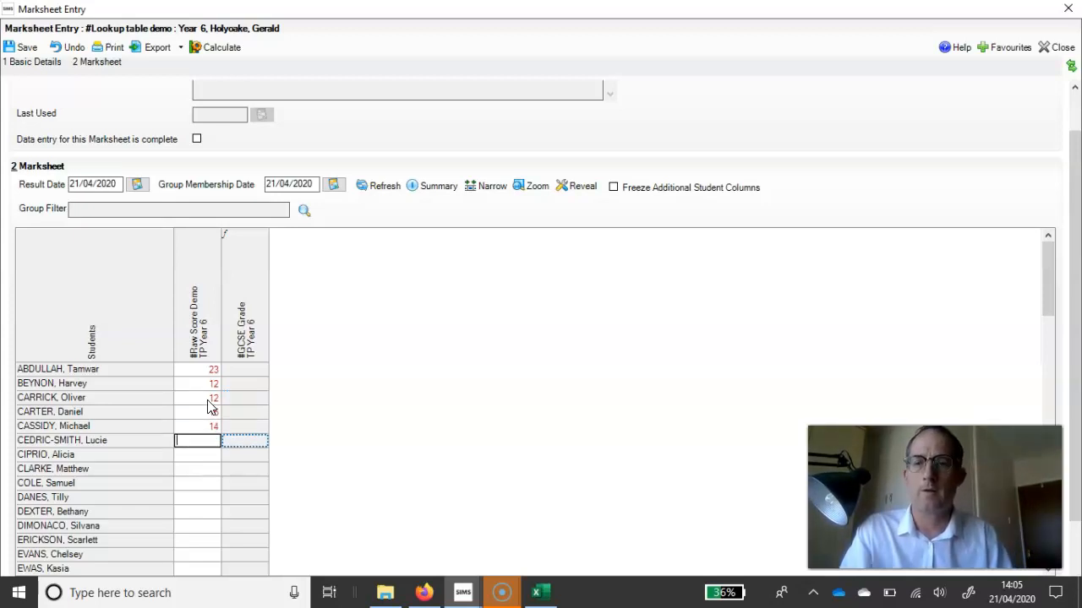
left_click(212, 52)
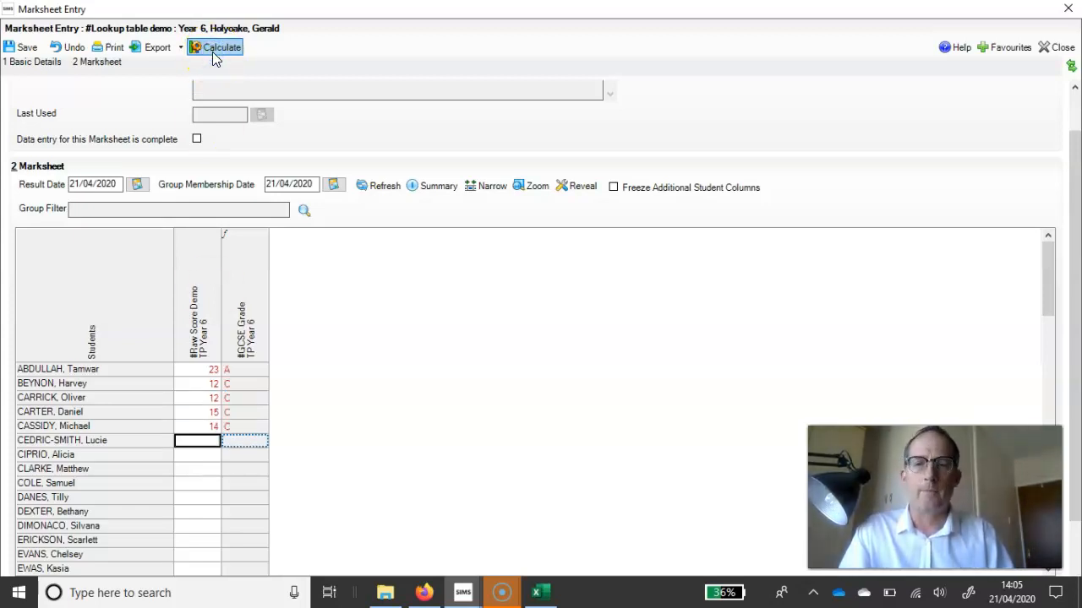
Give the sixth student a raw score of 20, recalculate the grades and save the marksheet.
left_click(214, 442)
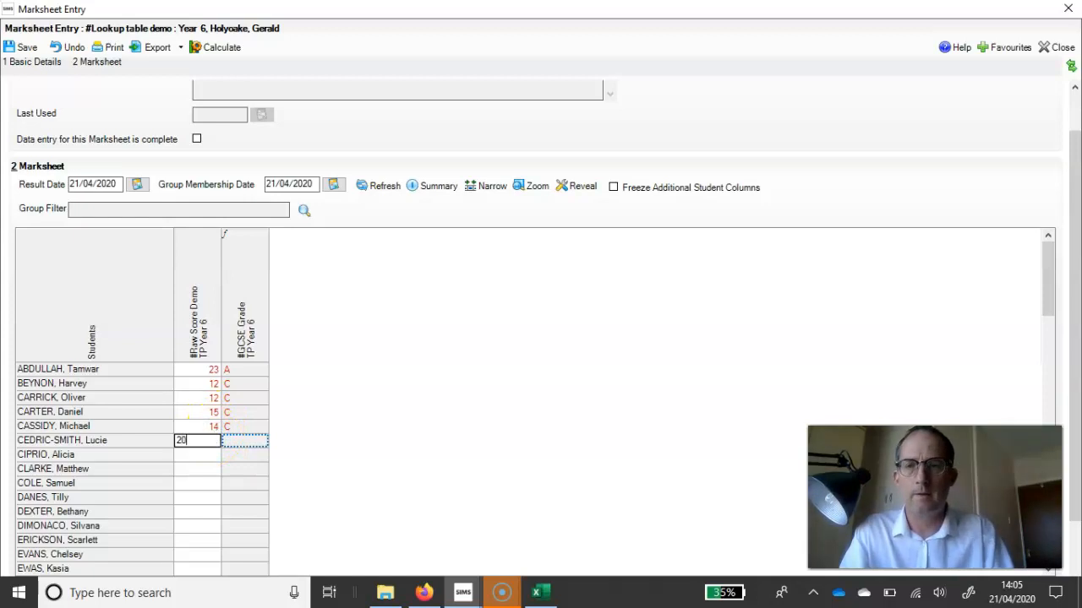
left_click(218, 51)
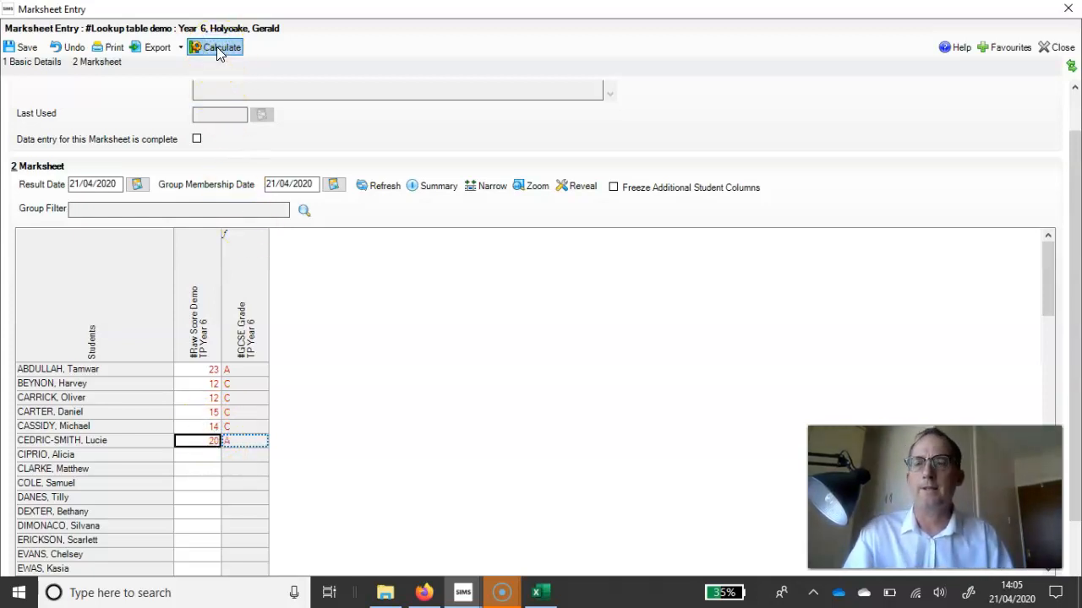
left_click(25, 49)
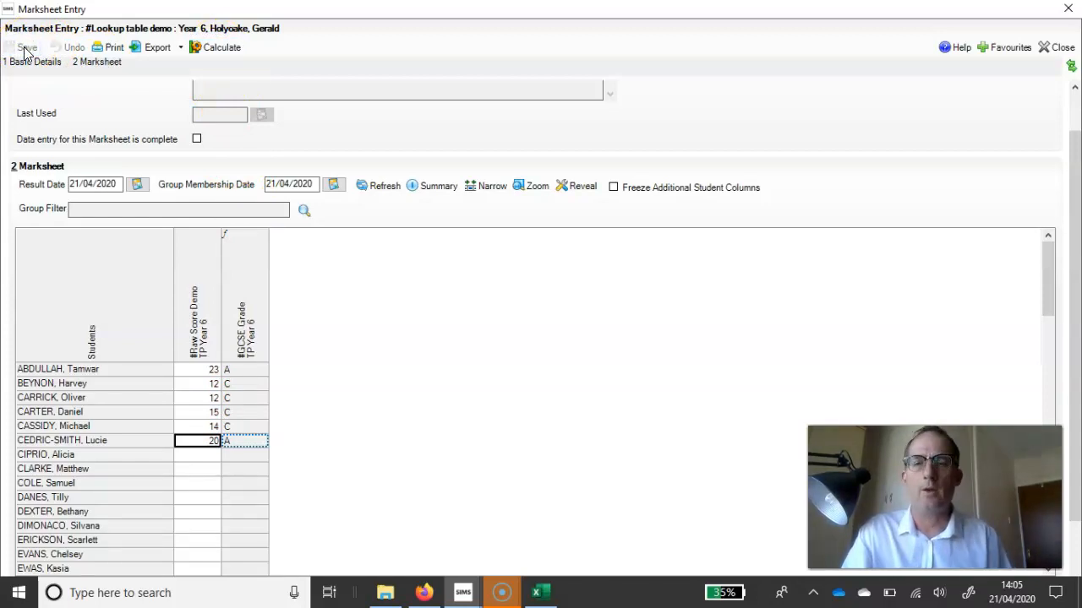